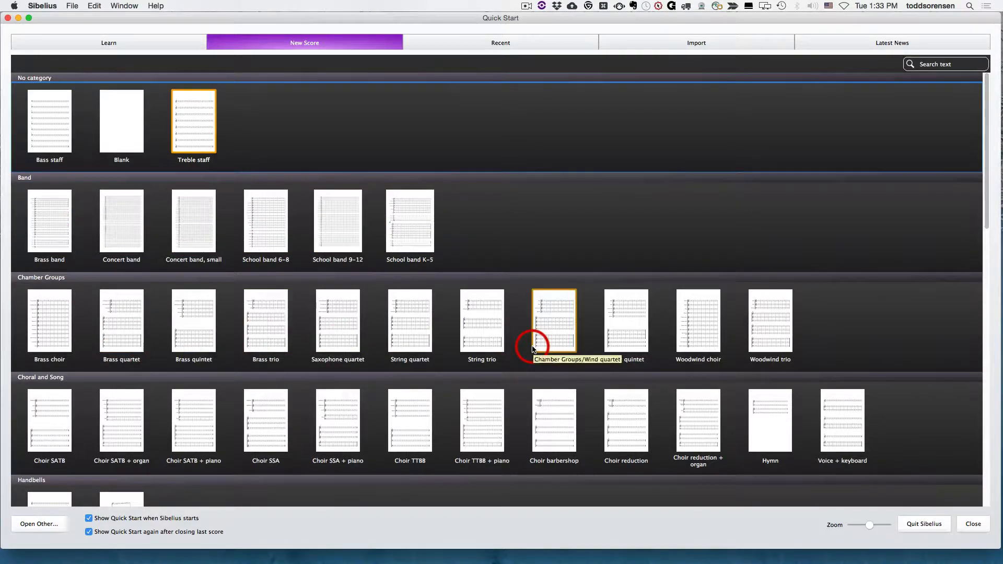
Step: Start a new score from the Blank template and set its house style to Lead sheet Inkpen2
scroll(375, 392, "down", 5)
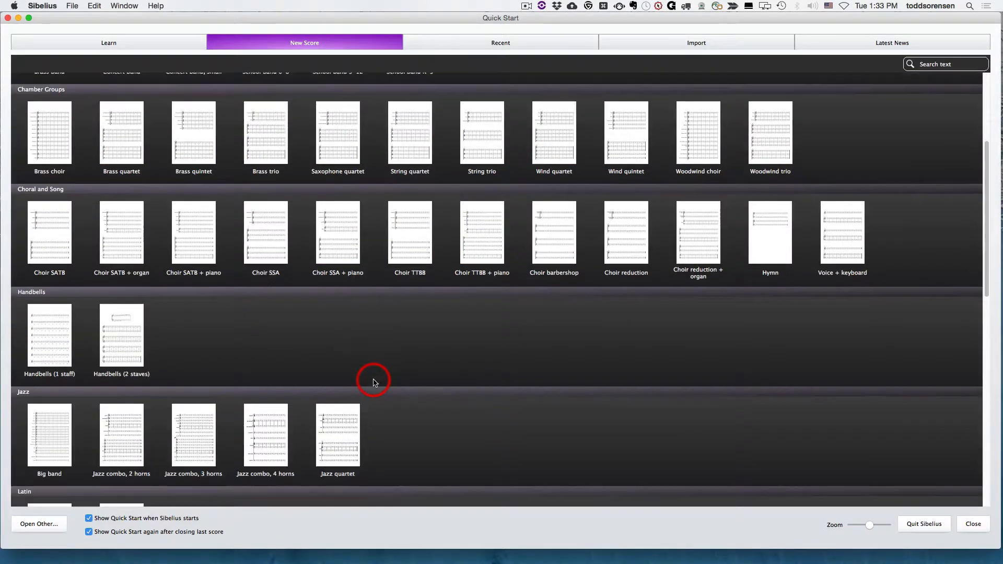
scroll(374, 380, "up", 5)
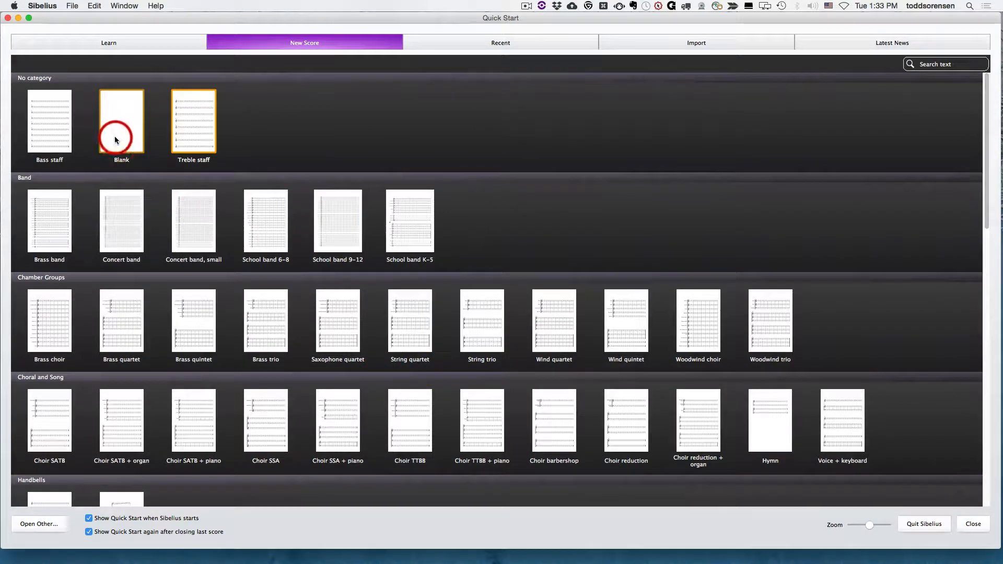
left_click(120, 128)
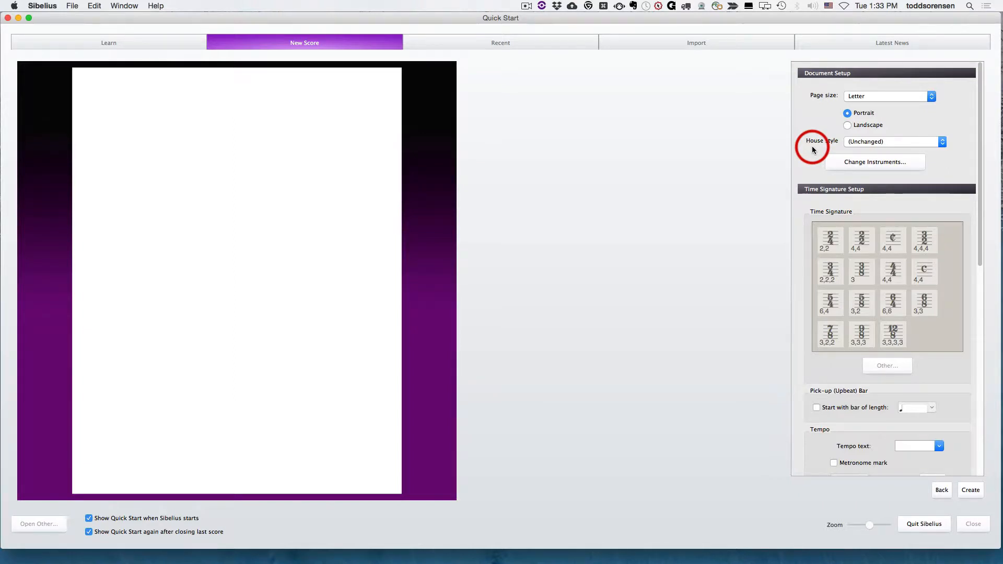
left_click(888, 142)
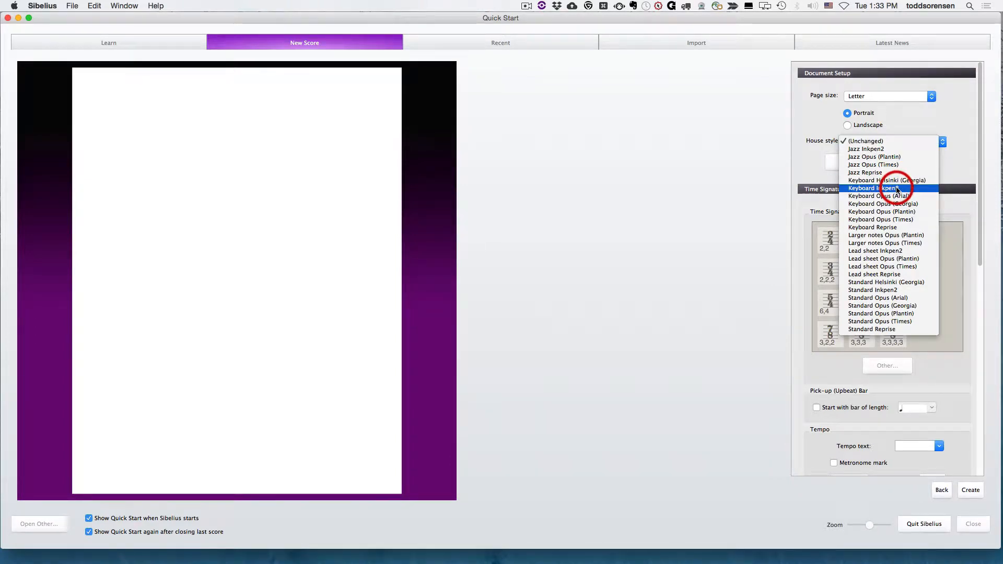
left_click(880, 252)
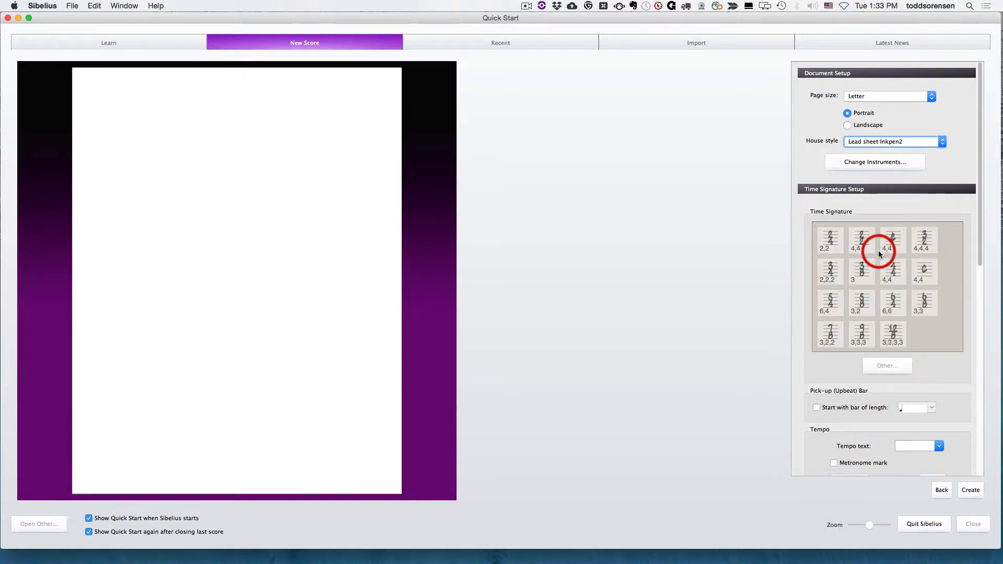
Step: Add an Unnamed (treble staff) instrument from the Others group to the score and apply the instrument change
left_click(879, 162)
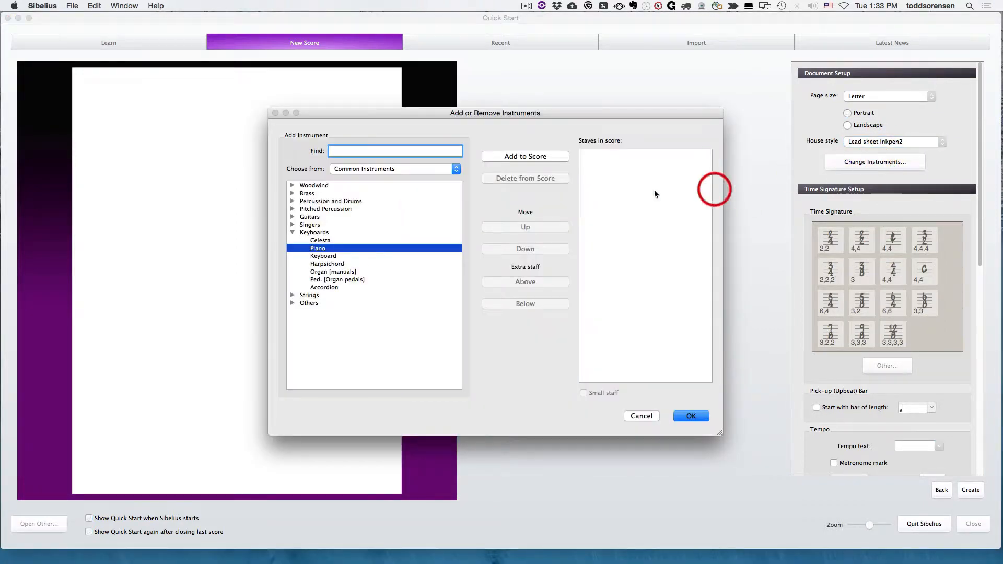
left_click(292, 303)
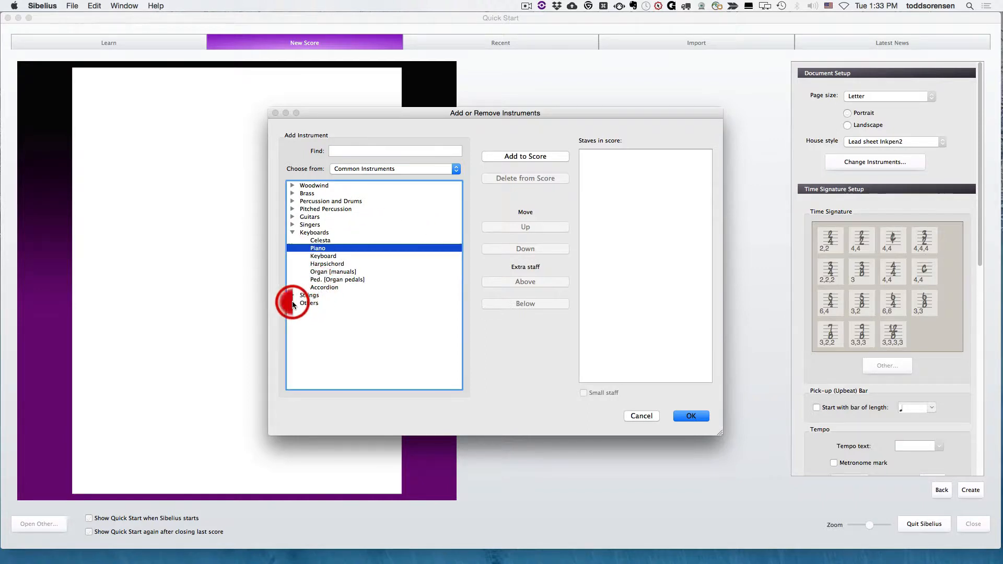
left_click(316, 319)
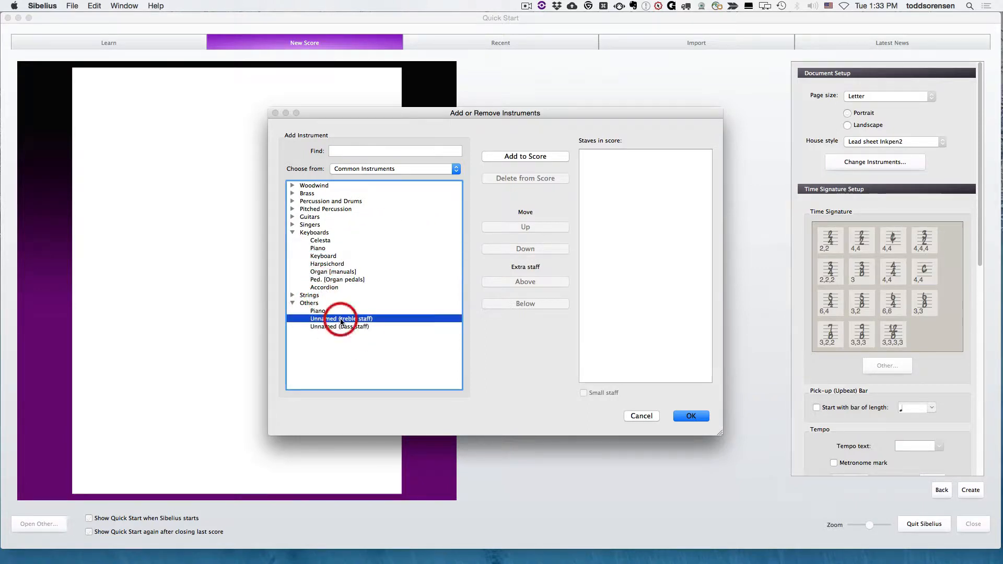
left_click(522, 158)
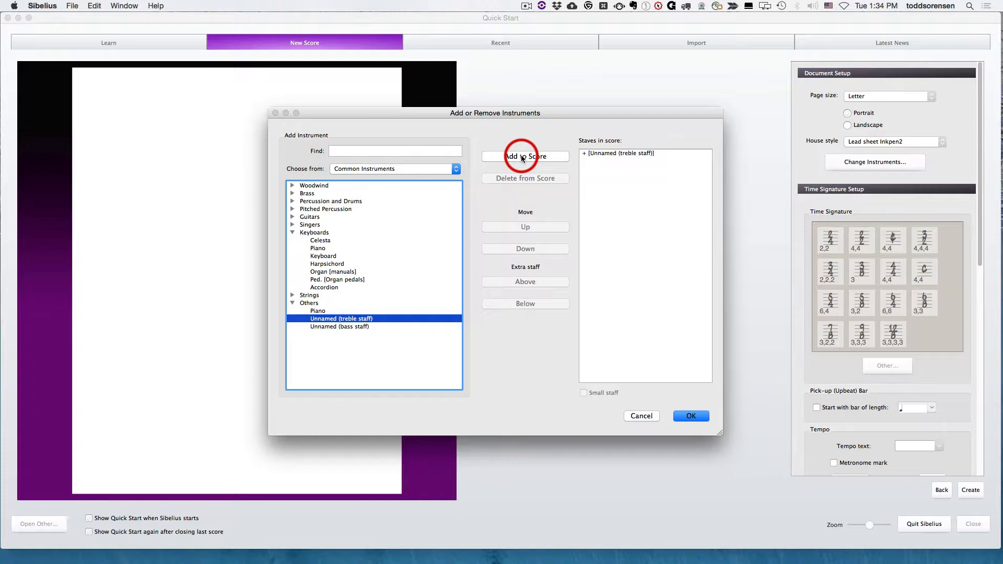
left_click(690, 416)
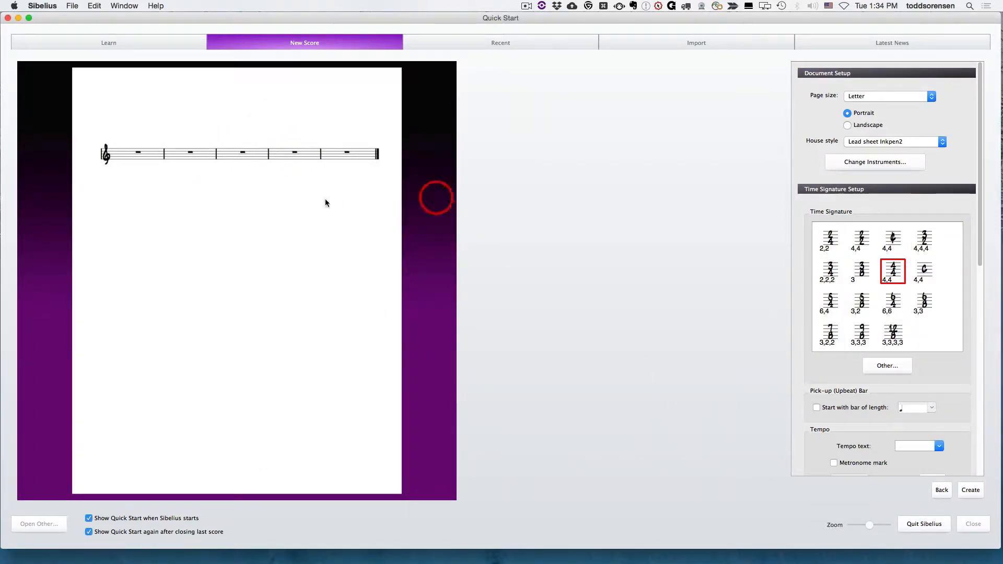
Step: Try the house styles Standard Inkpen2, Standard Opus (Arial), Standard Opus (Times) and Jazz Inkpen2 on the score preview
left_click(883, 141)
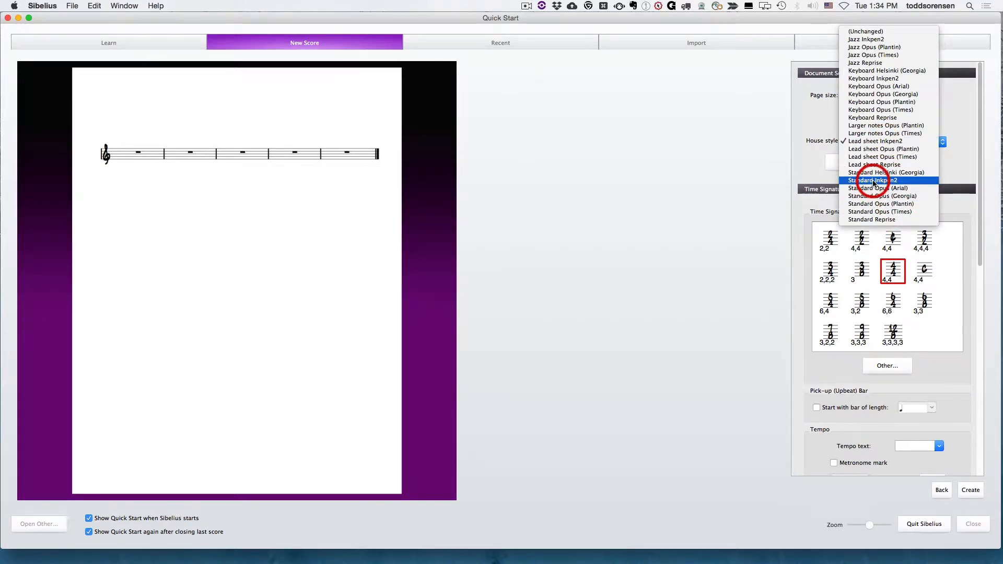
left_click(874, 181)
left_click(866, 142)
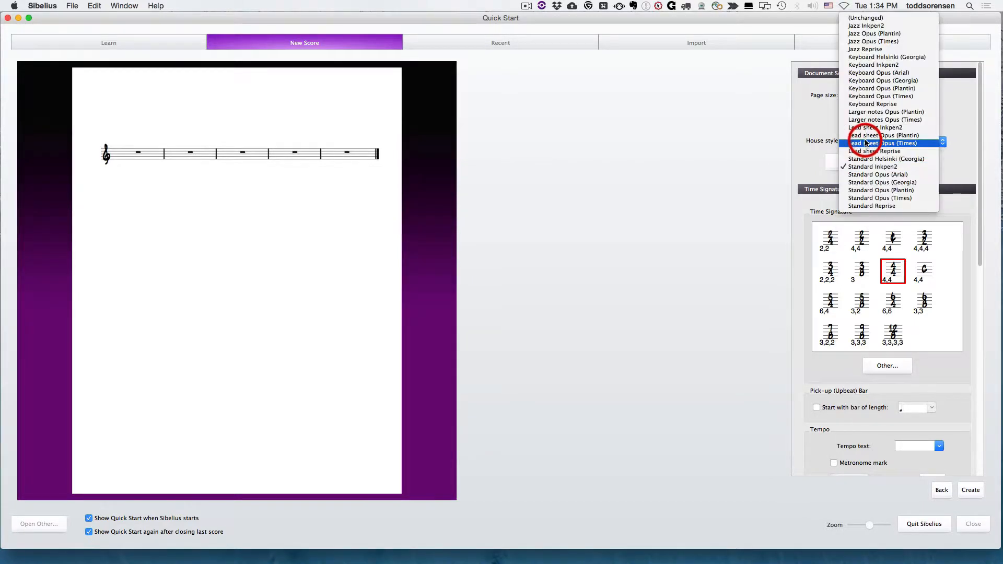
left_click(870, 176)
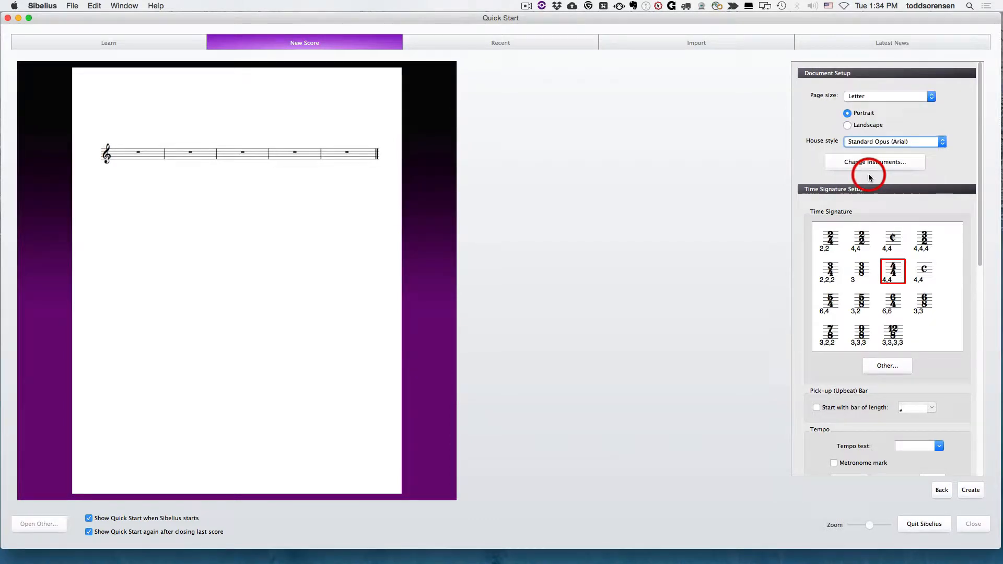
left_click(877, 144)
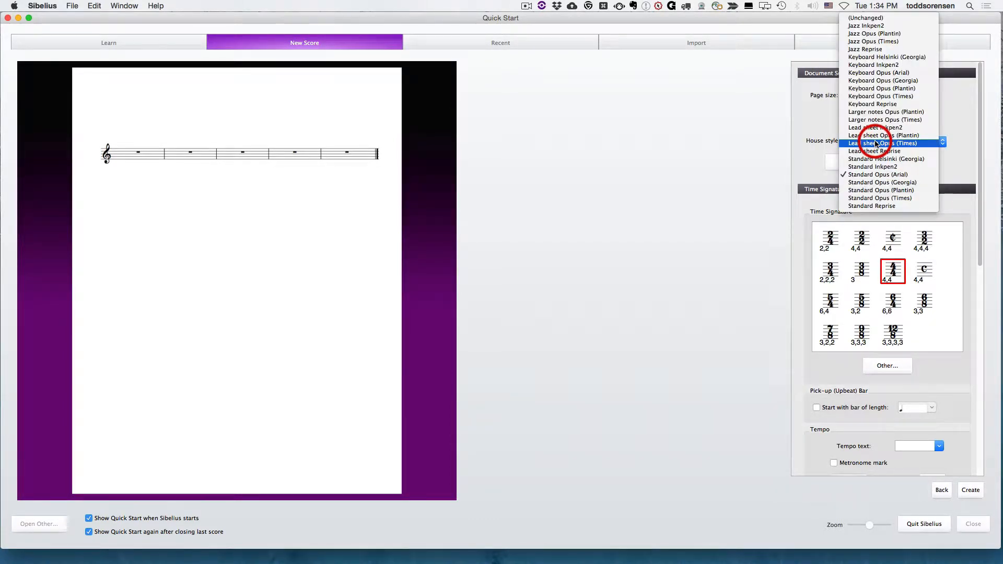
left_click(876, 198)
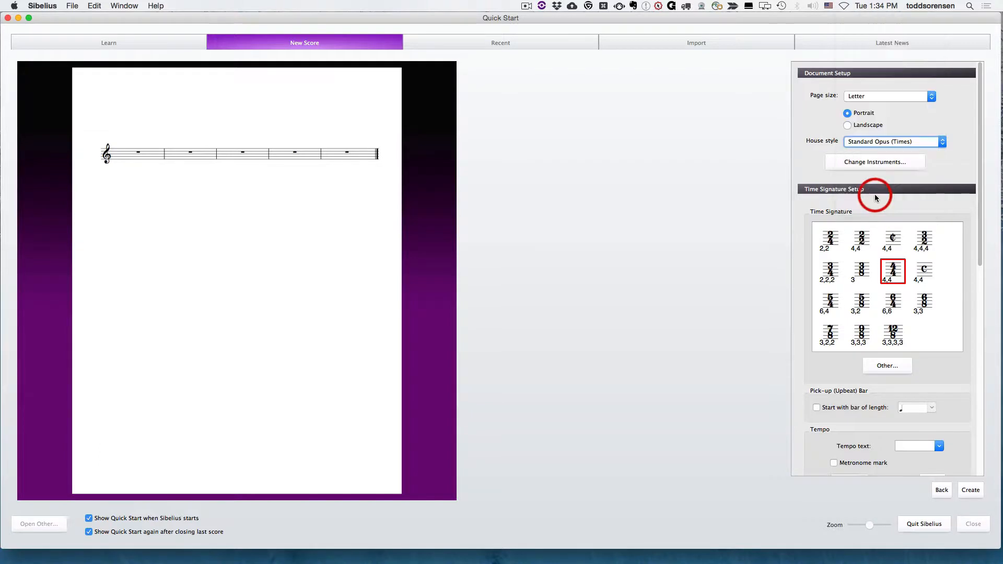
left_click(877, 142)
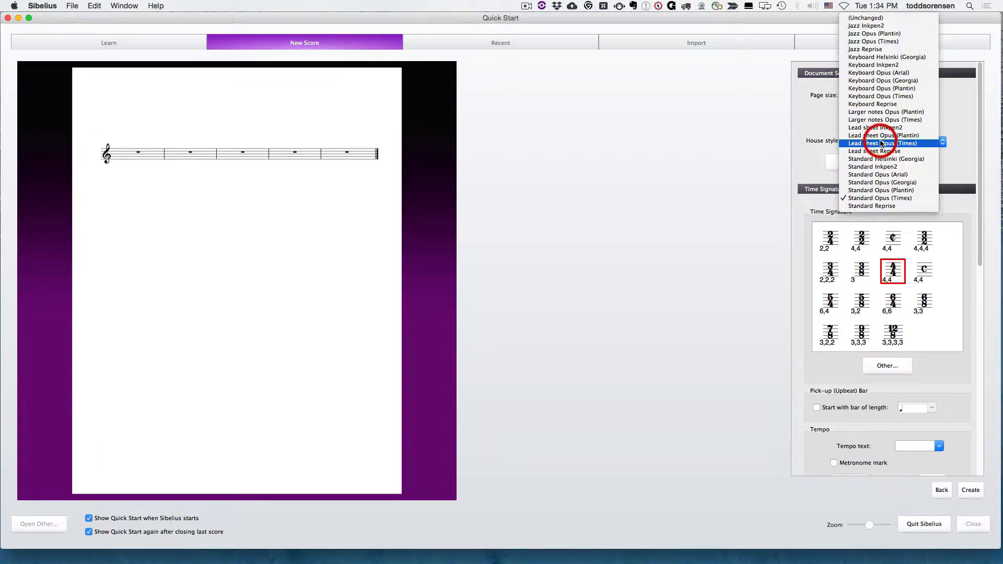
left_click(867, 29)
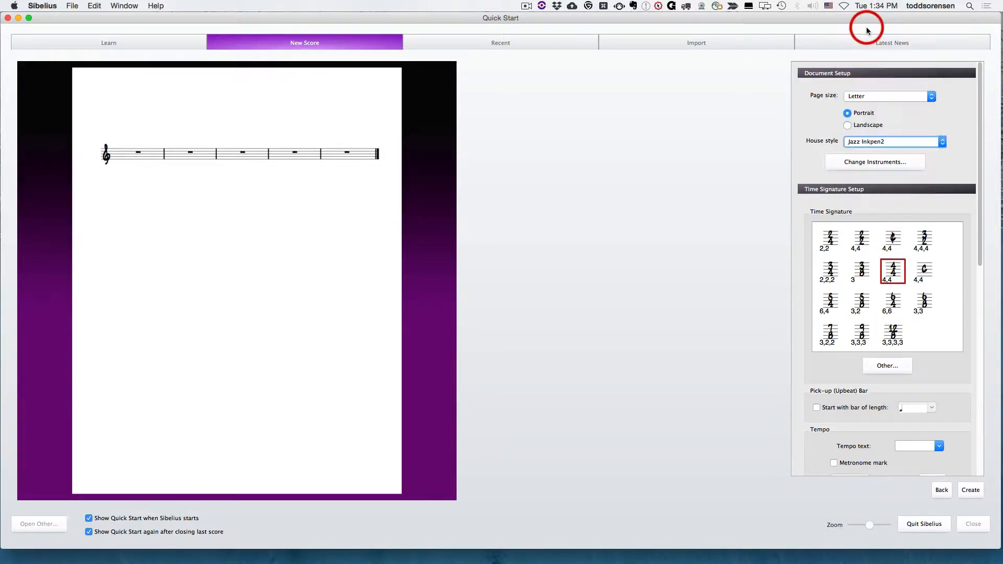
Step: Set the new score's house style to Standard Inkpen2
left_click(862, 141)
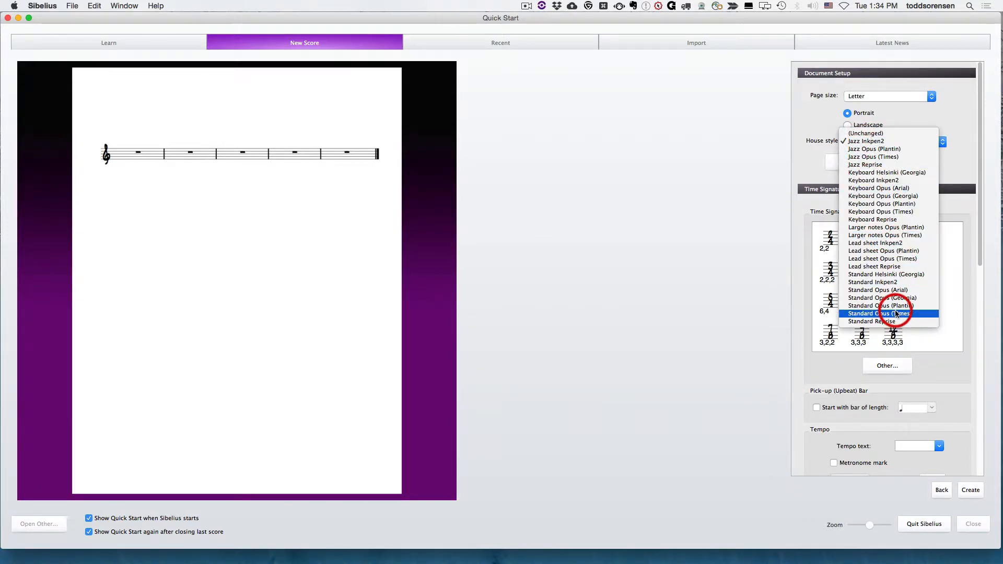
left_click(877, 283)
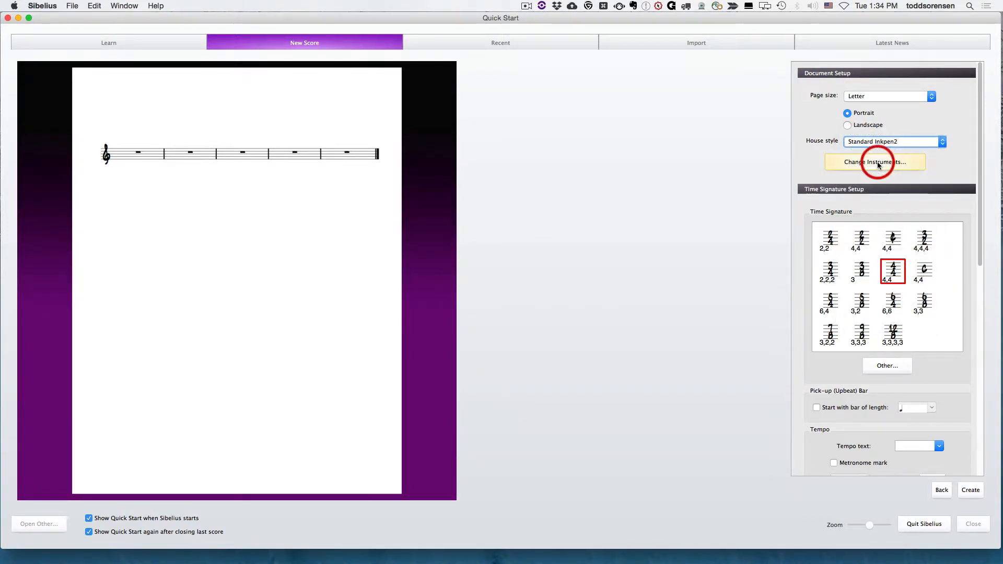
Step: Reopen the score's instrument setup and add a Piano from the Keyboards group of the Common Instruments
left_click(876, 164)
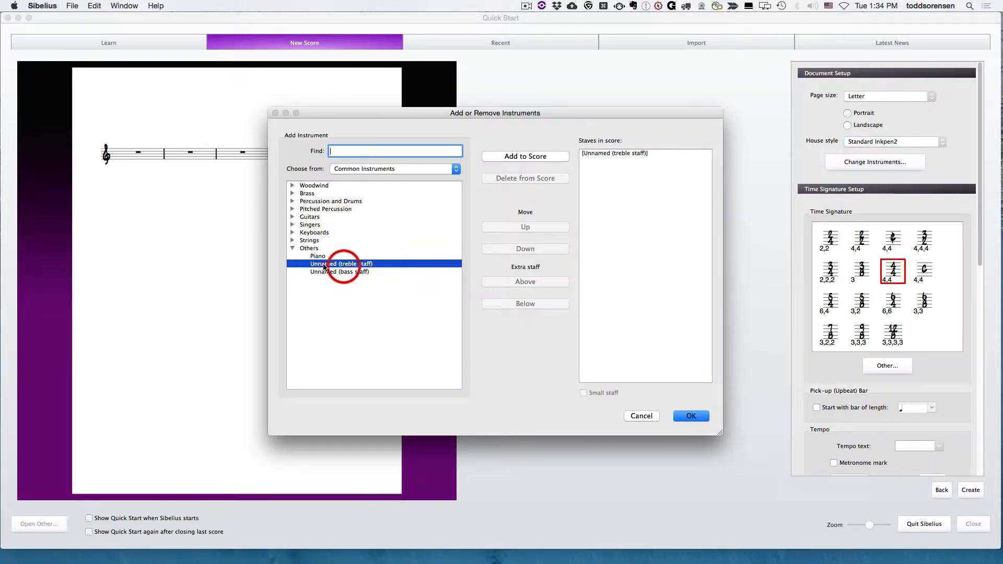
left_click(293, 249)
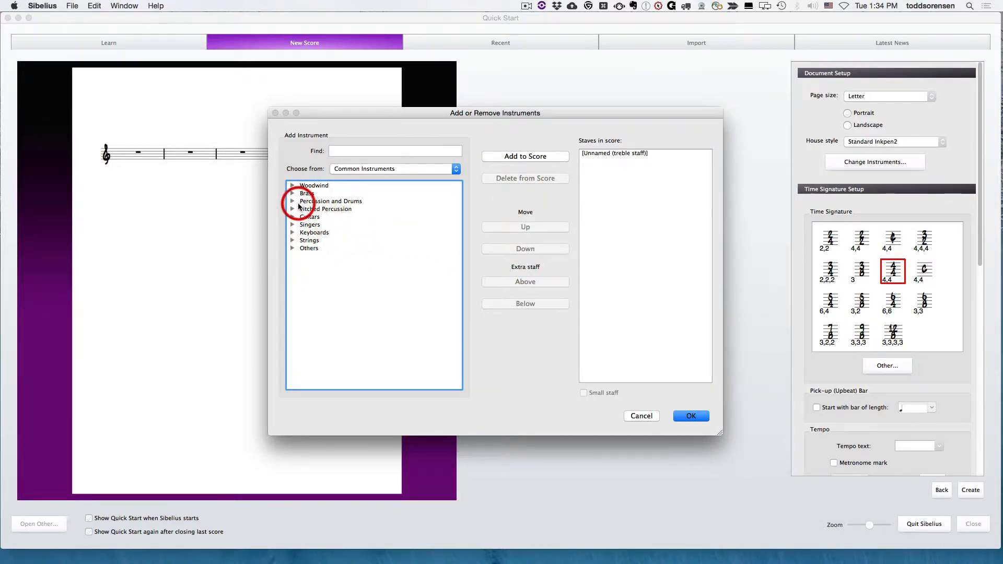
left_click(292, 233)
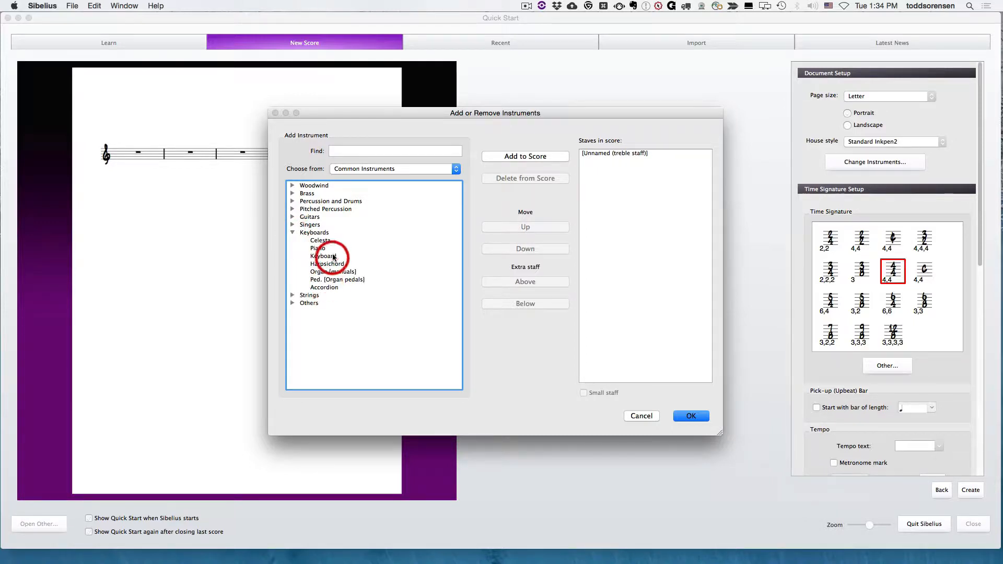
left_click(316, 249)
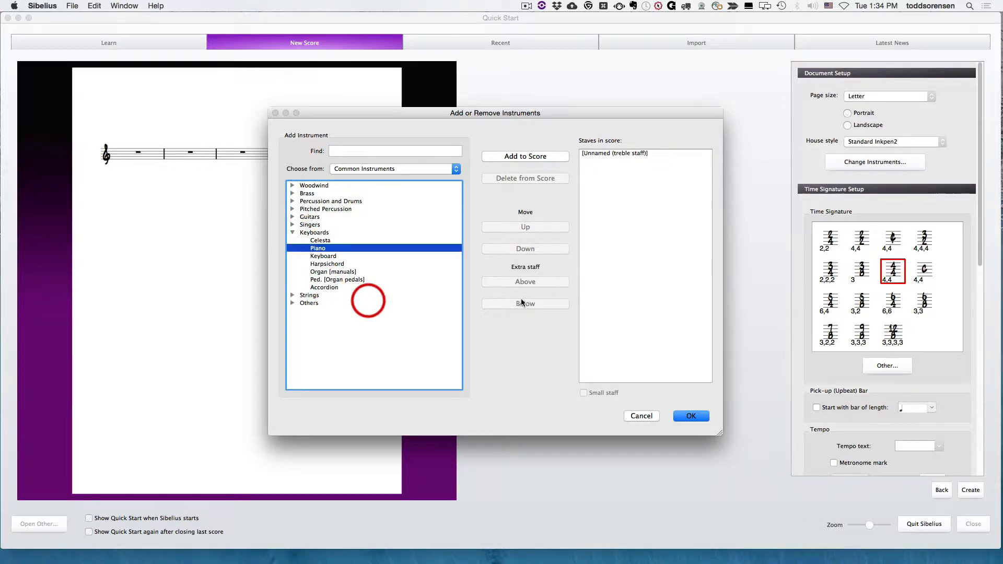
left_click(522, 156)
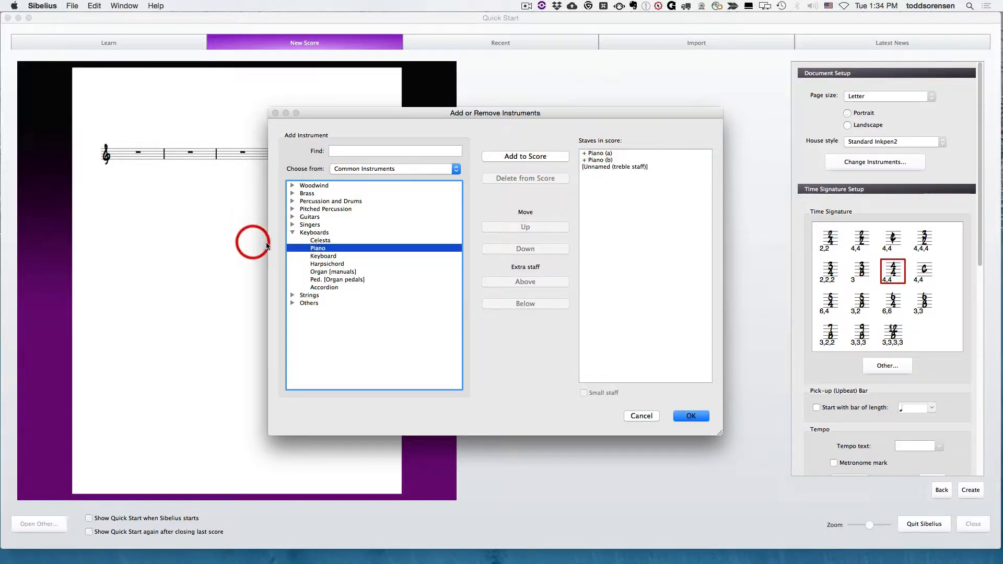
left_click(293, 232)
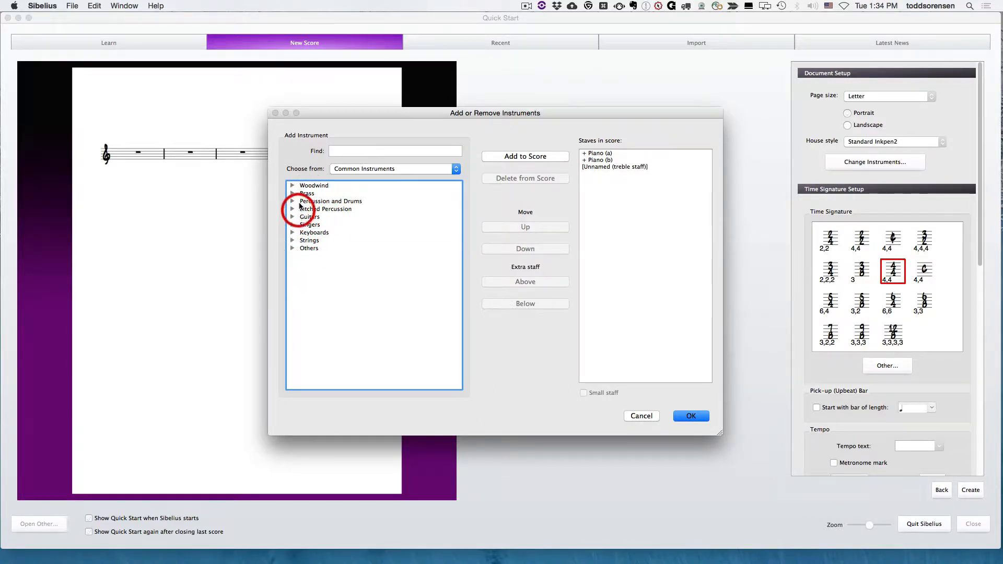
Step: Add a 4-string Bass Guitar [notation] from the Rock and Pop Instruments set to the score
left_click(292, 242)
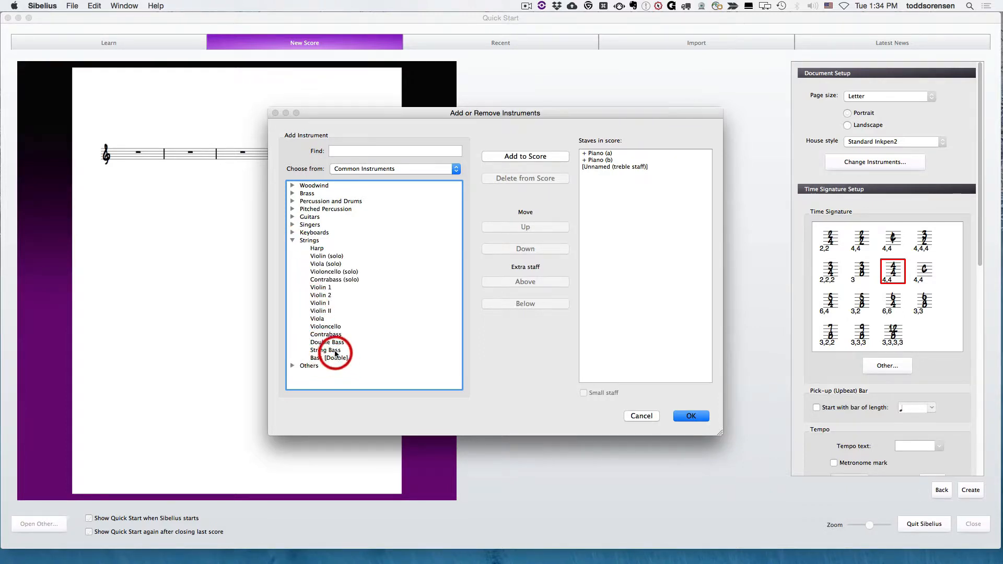
left_click(292, 241)
left_click(391, 168)
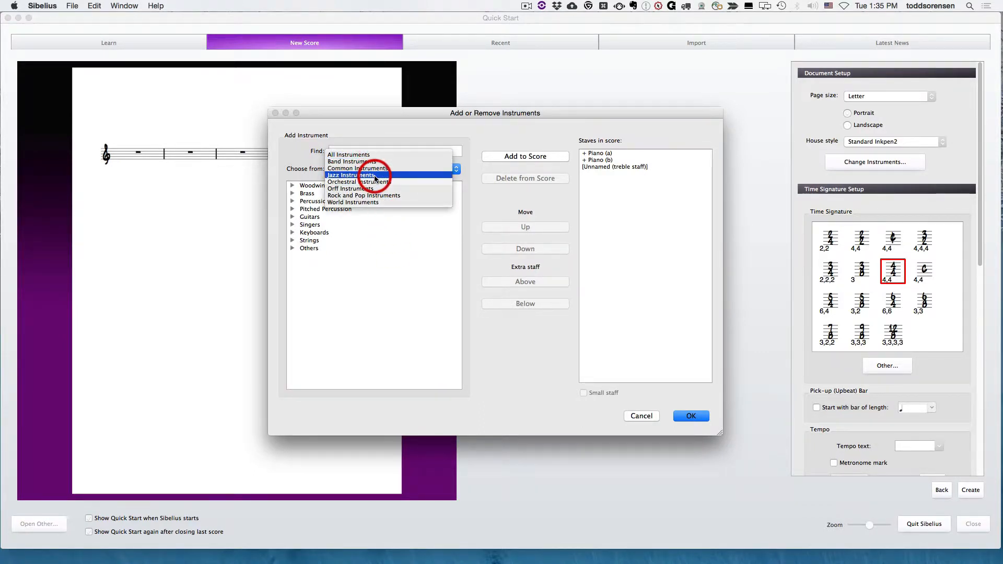
left_click(376, 195)
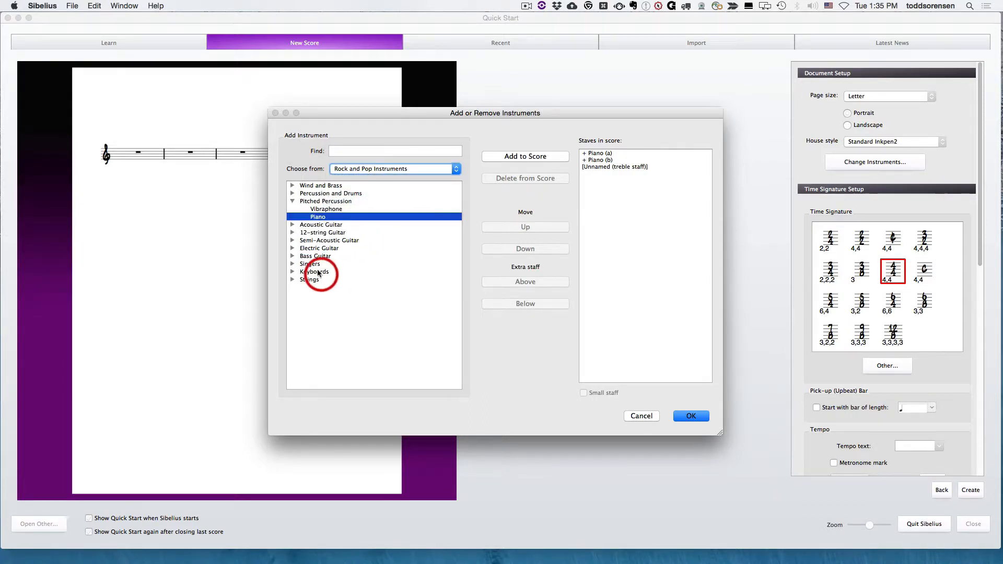
left_click(292, 256)
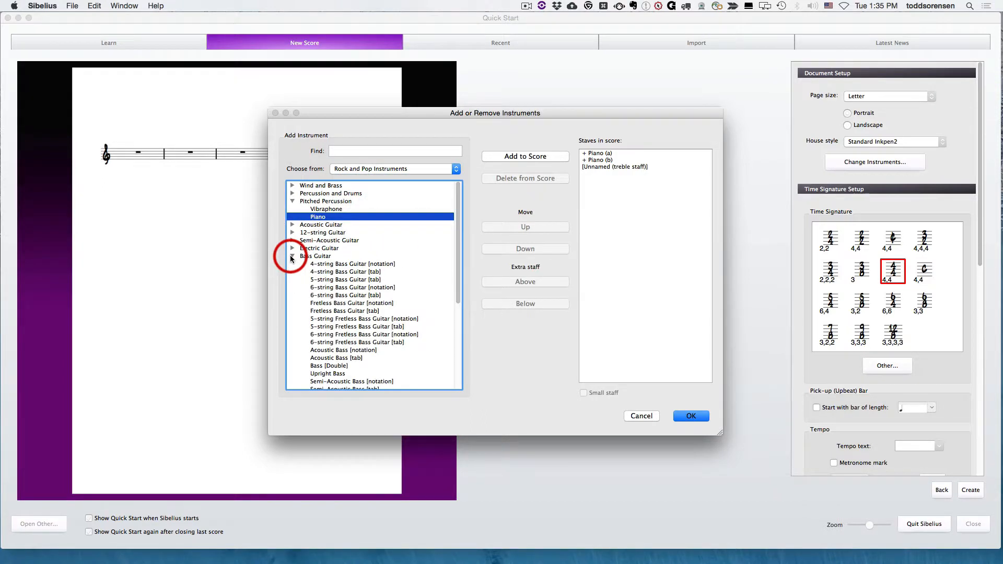
scroll(360, 245, "down", 5)
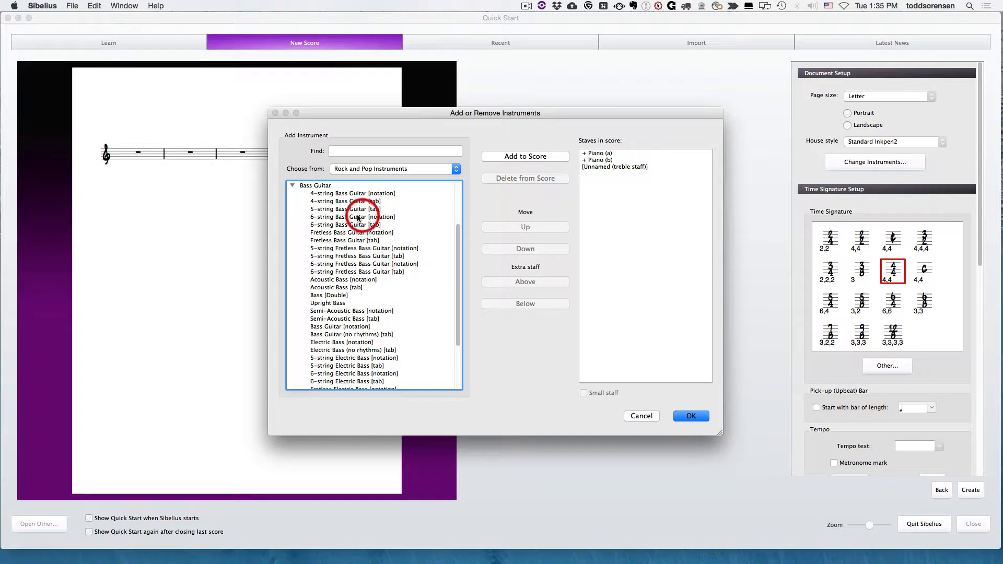
left_click(343, 194)
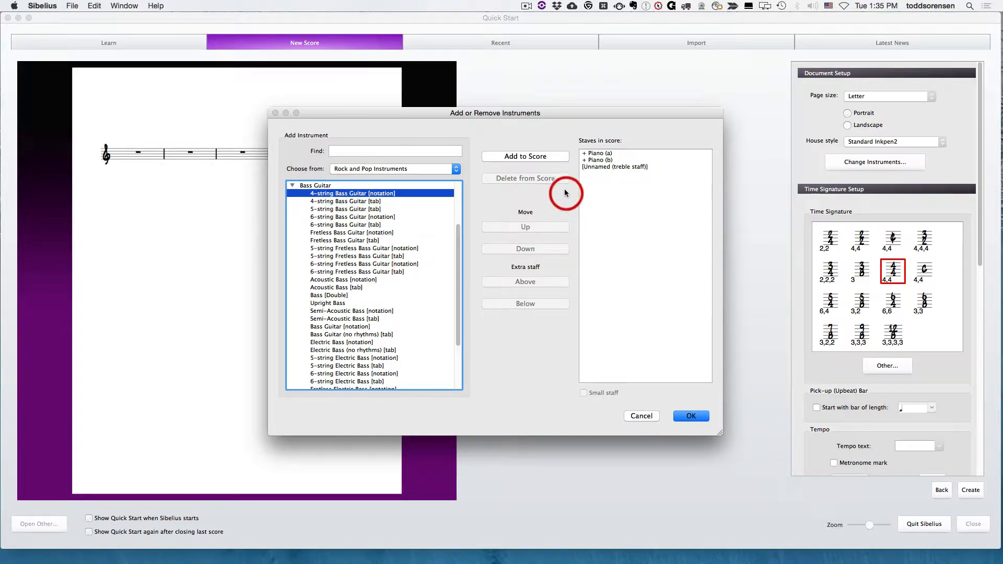
left_click(515, 156)
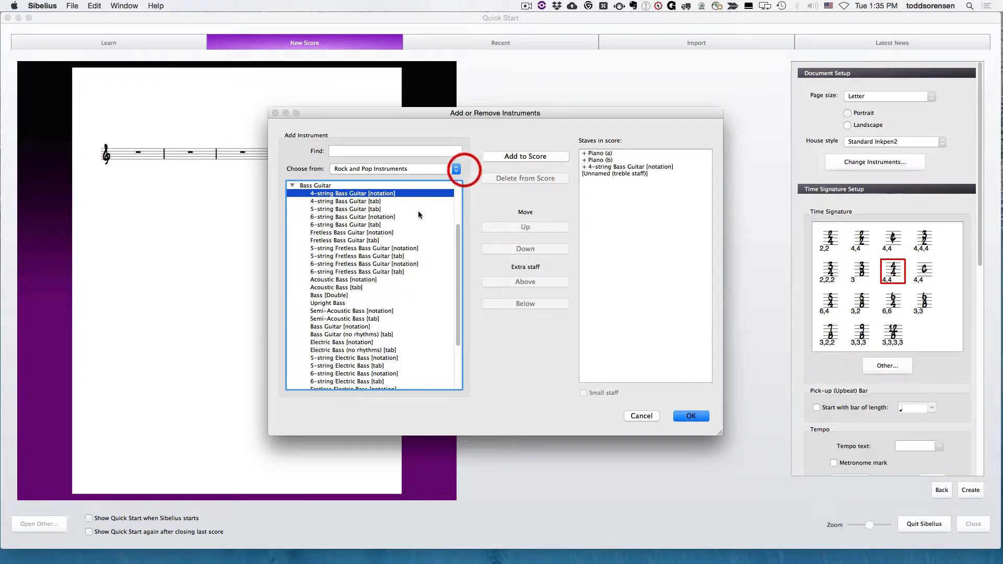
Step: Add an Acoustic Guitar [notation] from the Acoustic Guitar group to the score
scroll(355, 331, "up", 3)
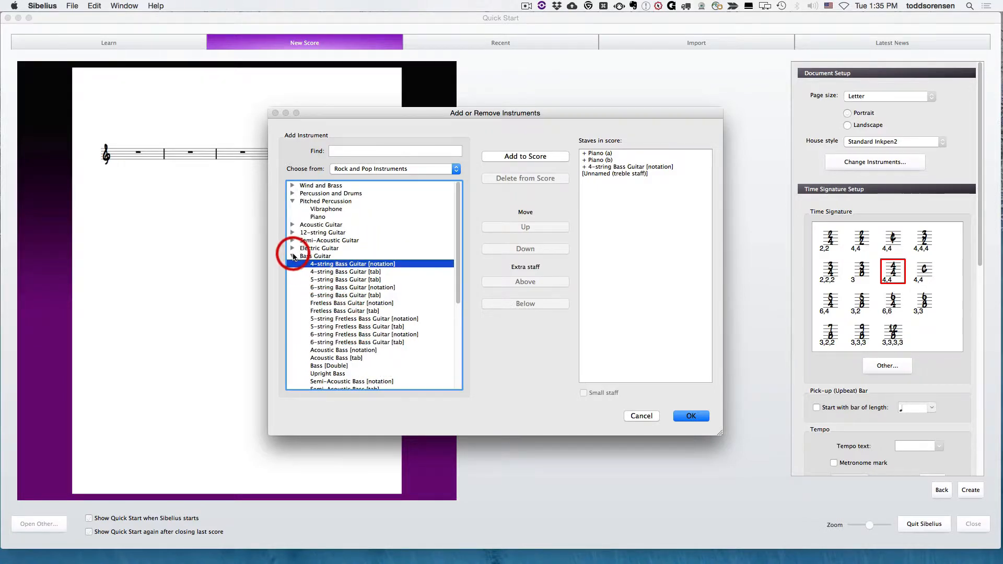
left_click(292, 225)
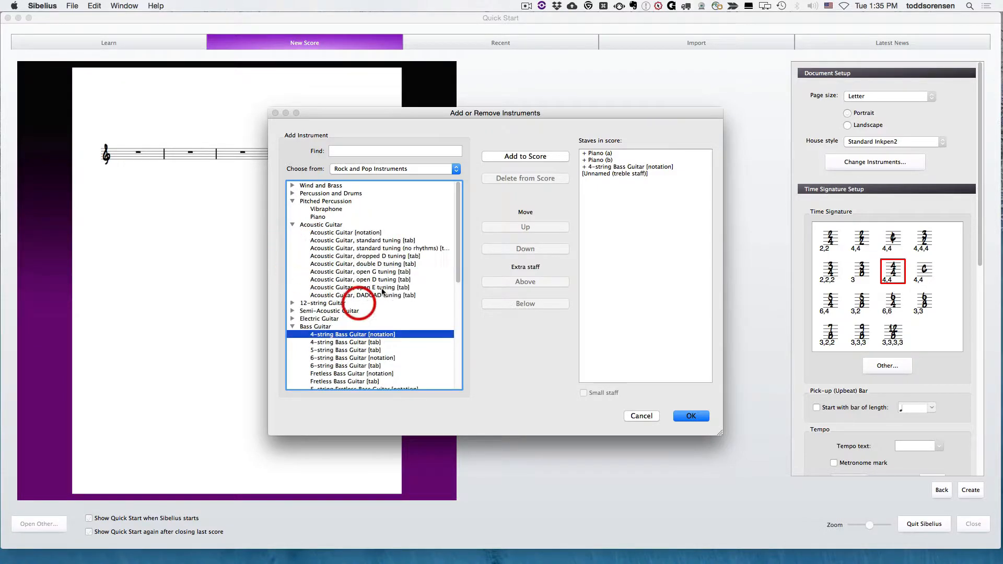
left_click(360, 232)
left_click(524, 156)
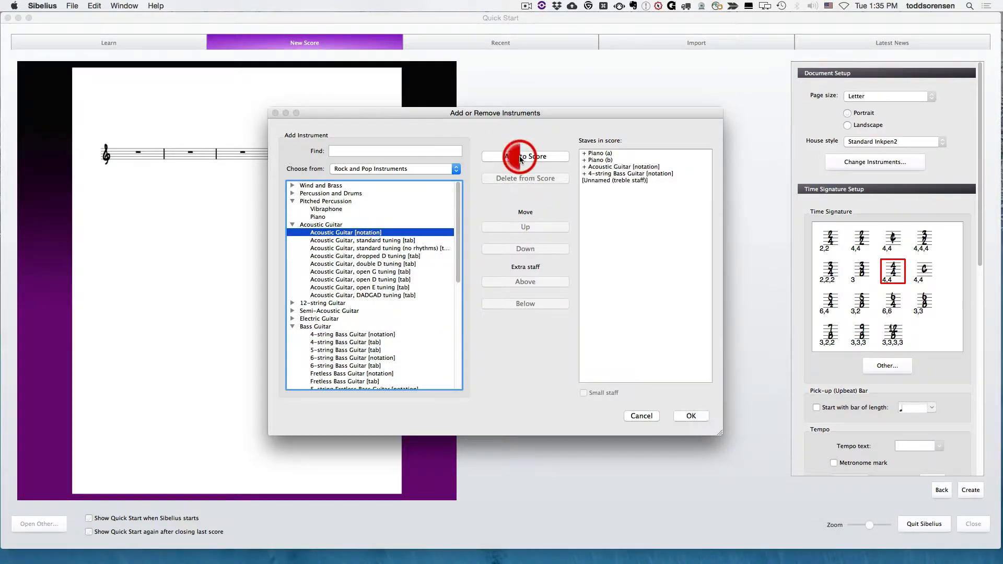
Step: Reorder the Acoustic Guitar staff in the score, moving it up above the Piano and down below the 4-string Bass Guitar
left_click(605, 168)
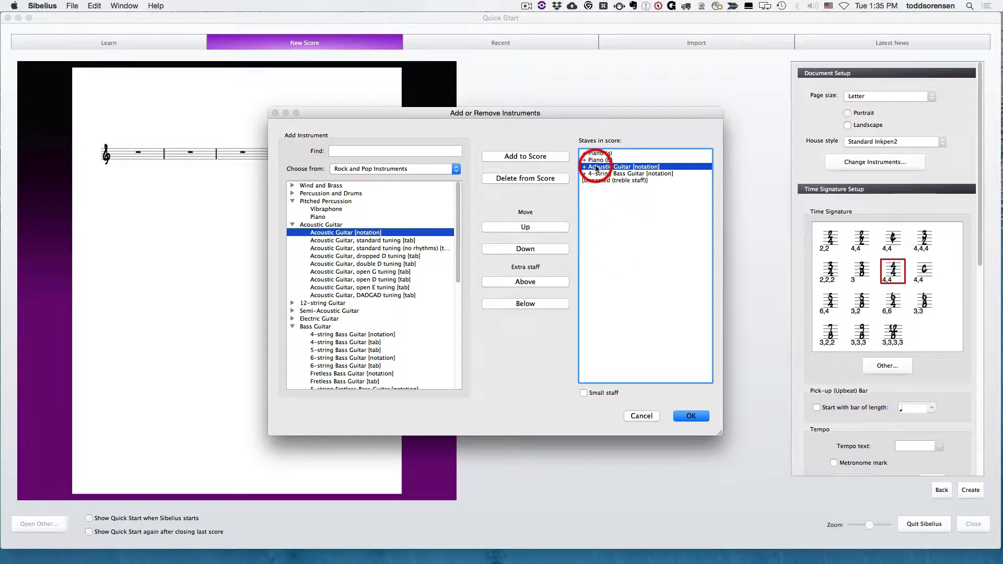
left_click(524, 227)
left_click(524, 227)
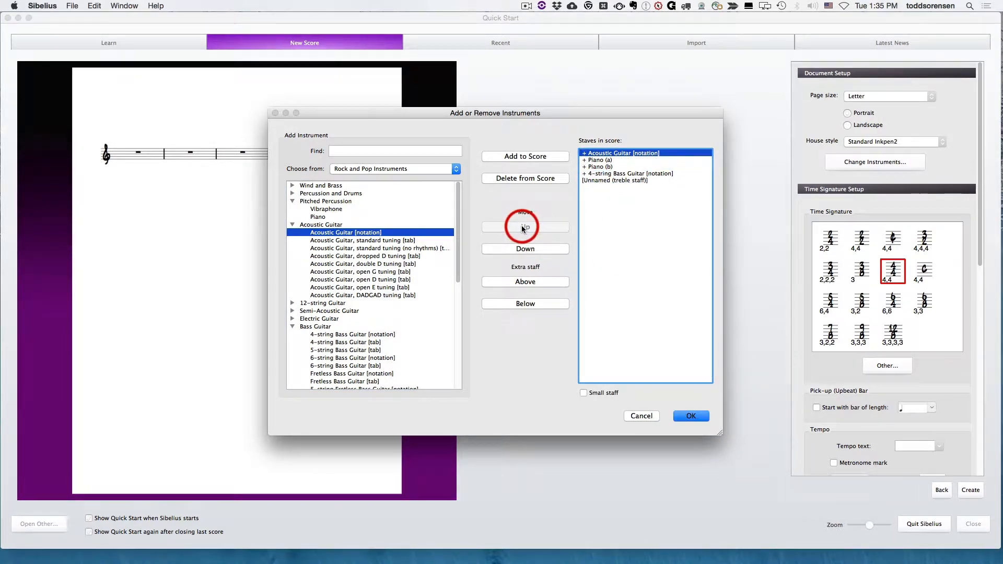
left_click(525, 249)
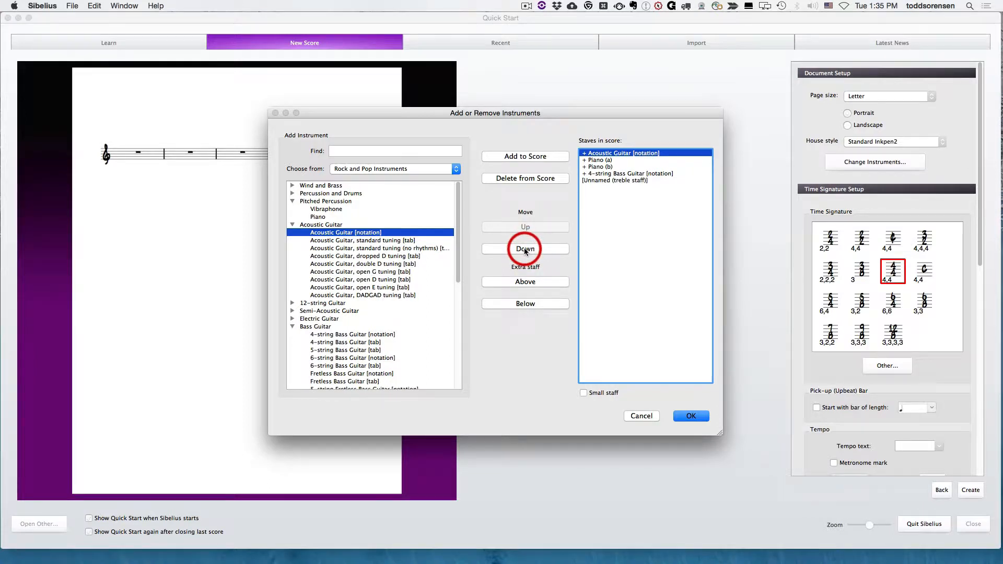
left_click(525, 249)
left_click(525, 250)
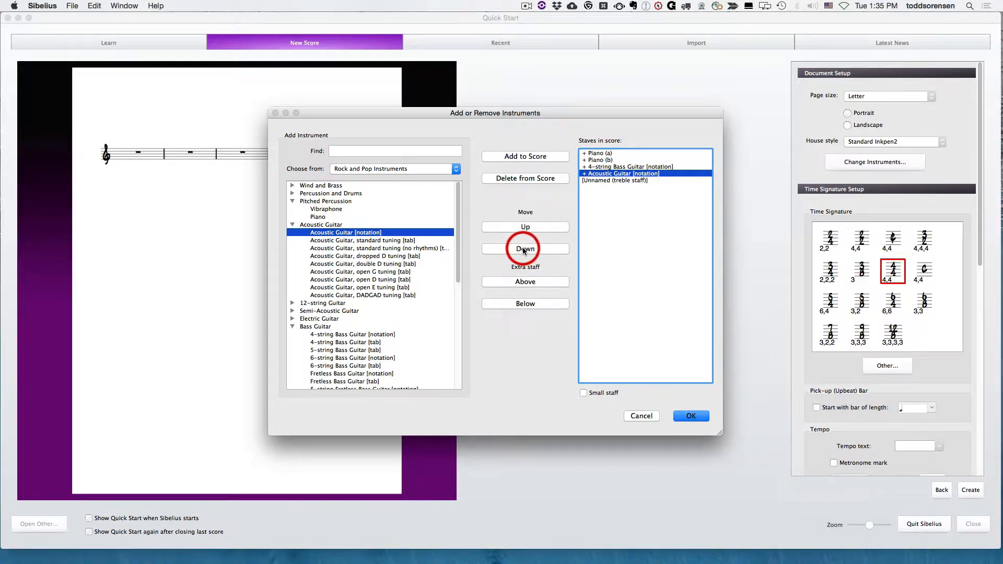
left_click(524, 250)
left_click(529, 228)
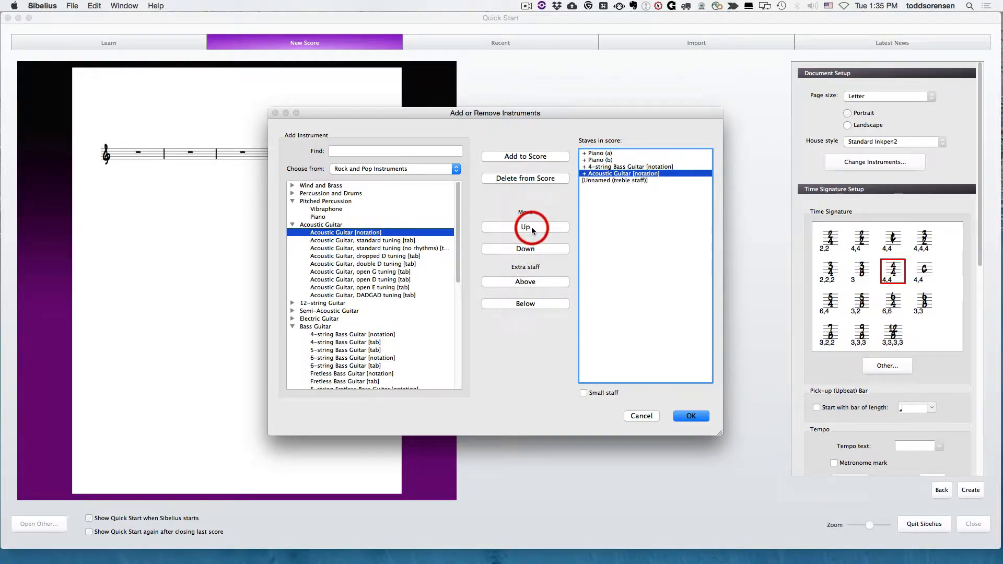
Step: Delete the unnamed treble staff from the score and accept the instrument setup
left_click(600, 181)
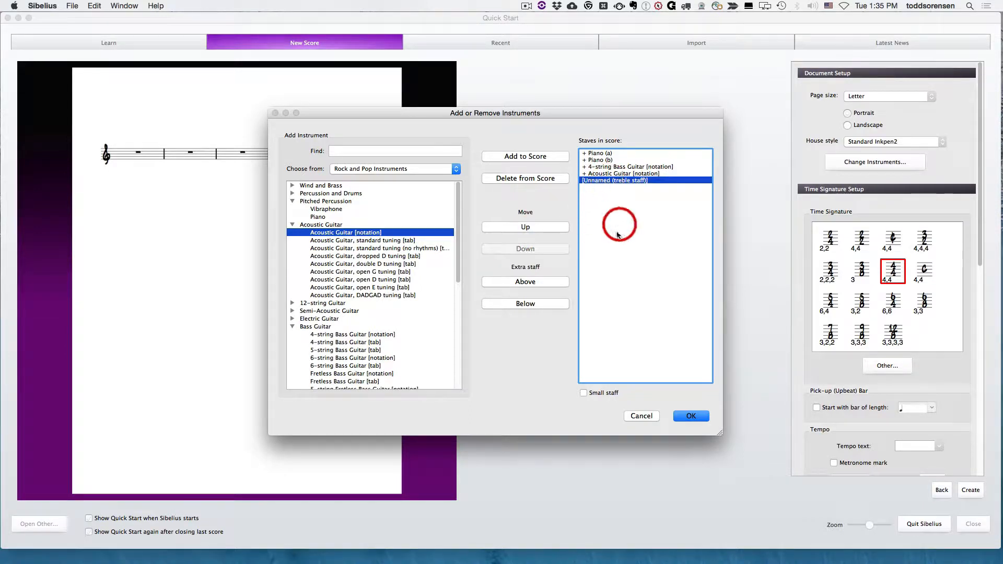
left_click(545, 183)
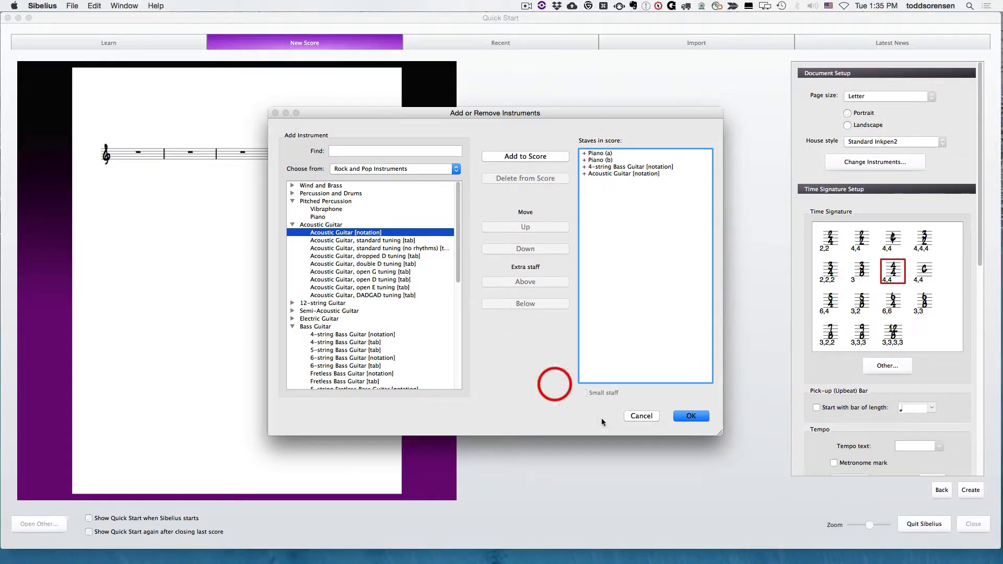
left_click(692, 415)
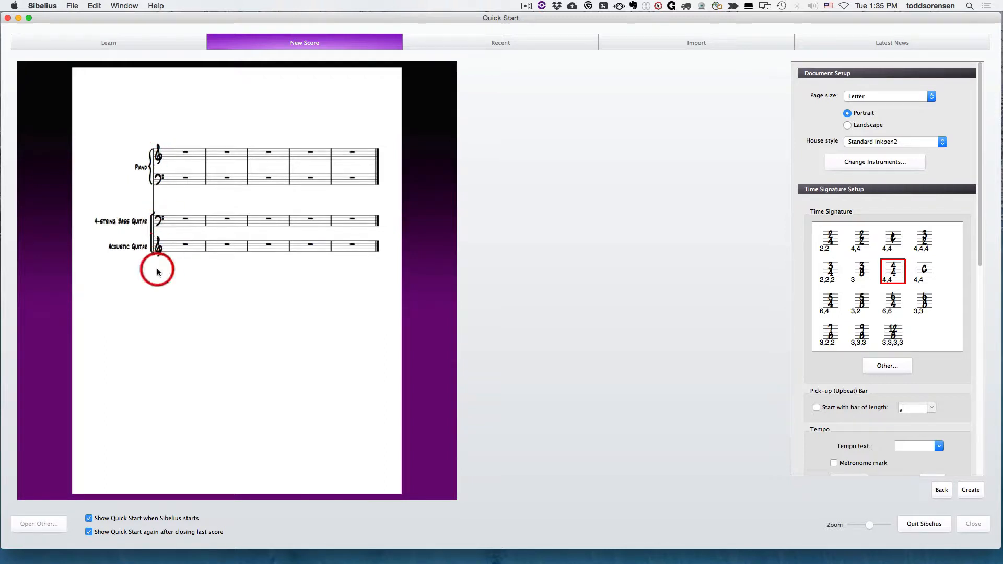
Step: Try the 3/4 time signature for the new score and switch to 4/4
left_click(941, 249)
scroll(941, 249, "down", 2)
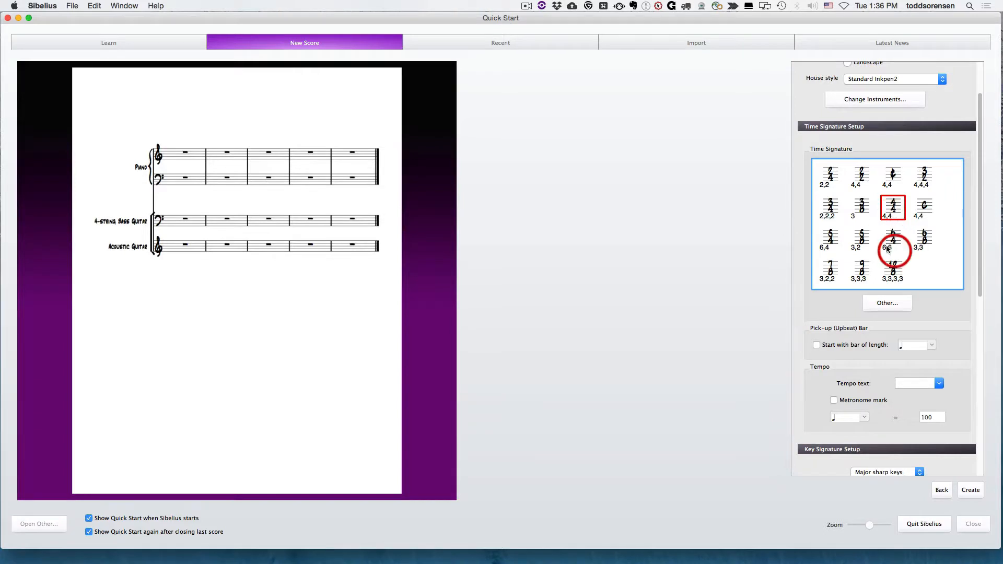
left_click(830, 207)
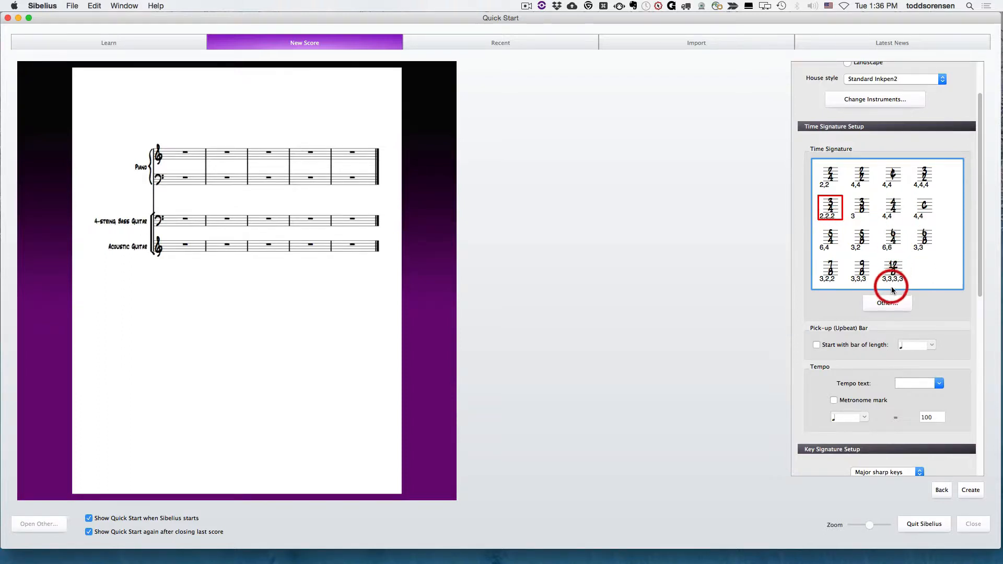
left_click(893, 209)
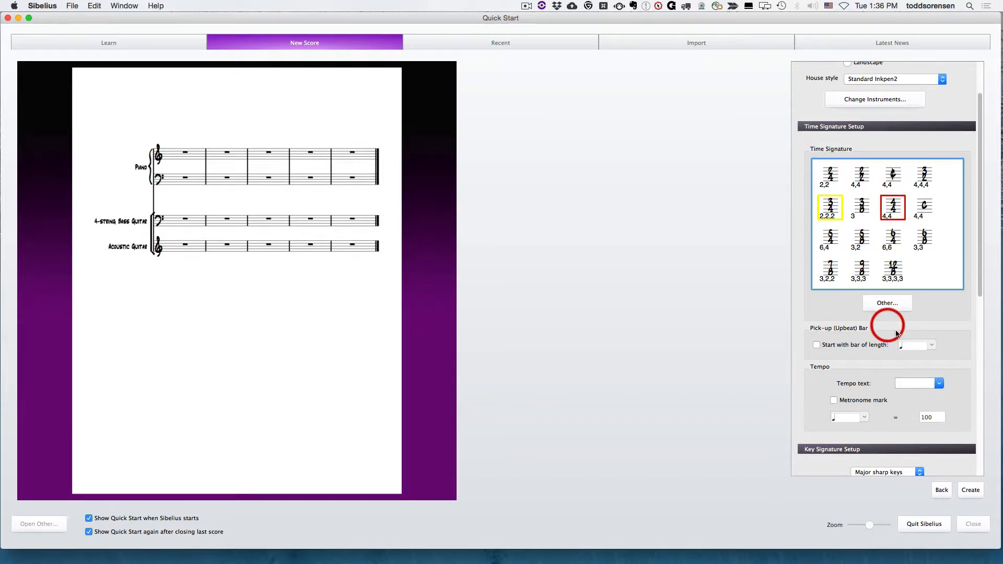
Step: Define a custom 4/4 time signature with 8th notes grouped as 2,2,2,2 and select it for the score
left_click(891, 304)
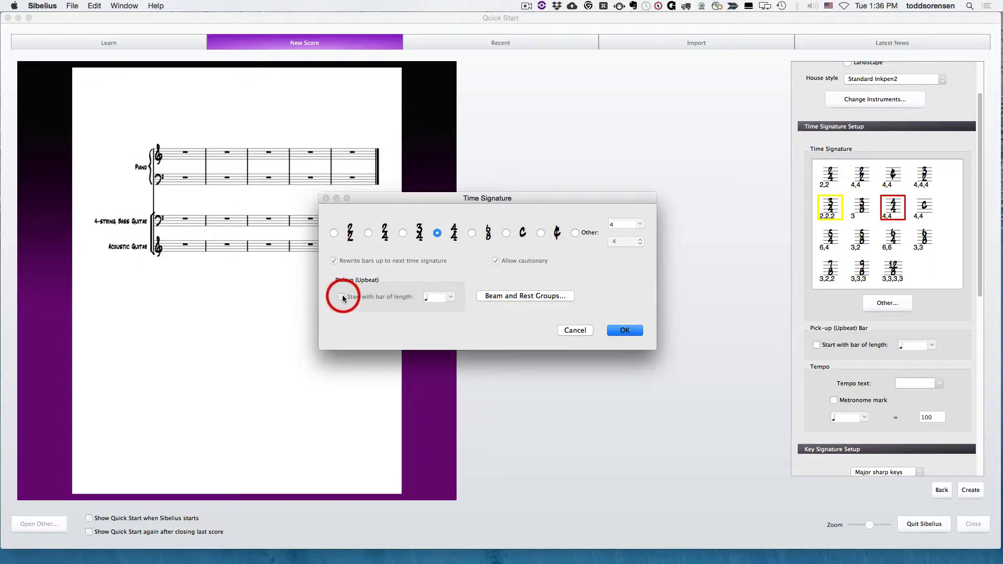
left_click(538, 297)
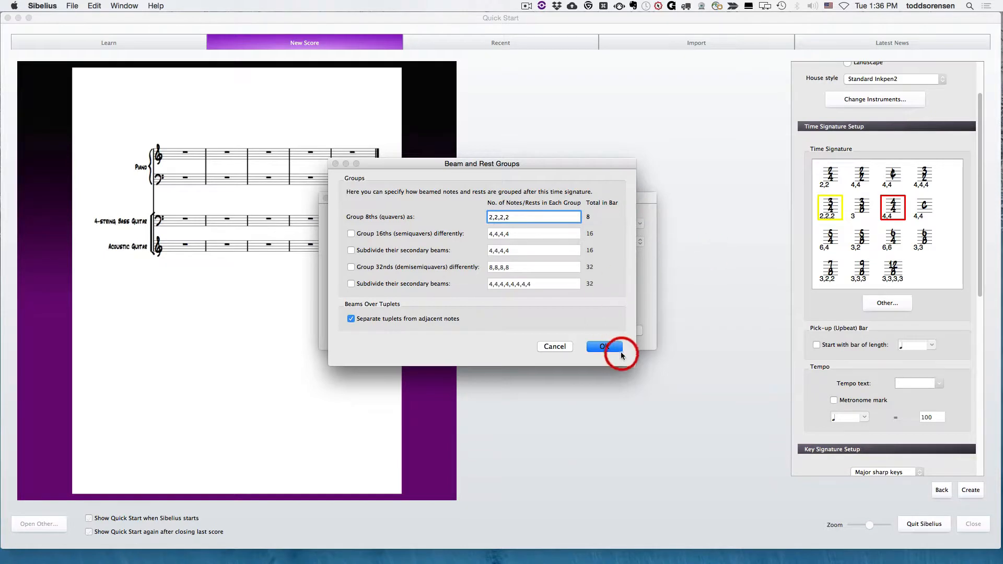
left_click(605, 347)
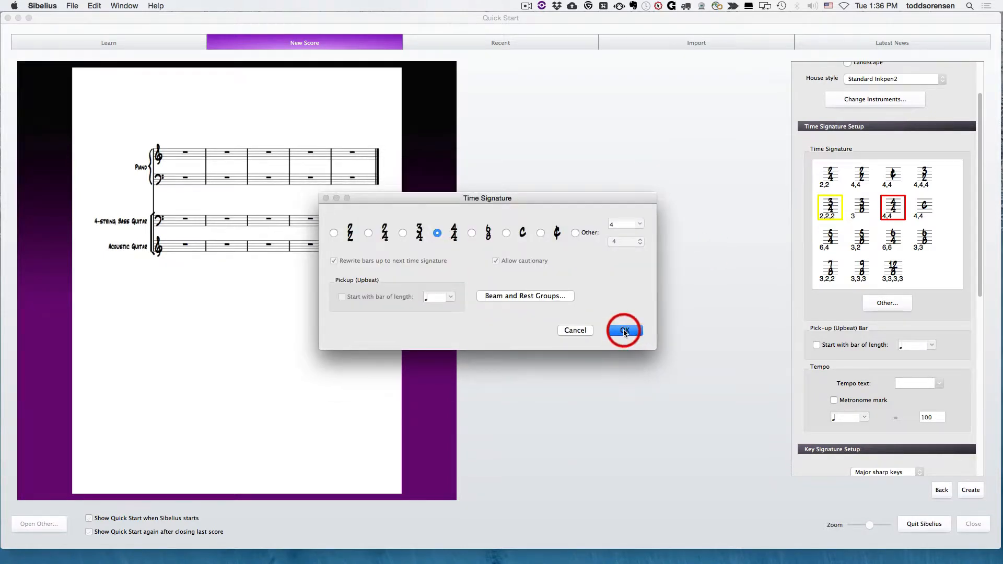
left_click(623, 330)
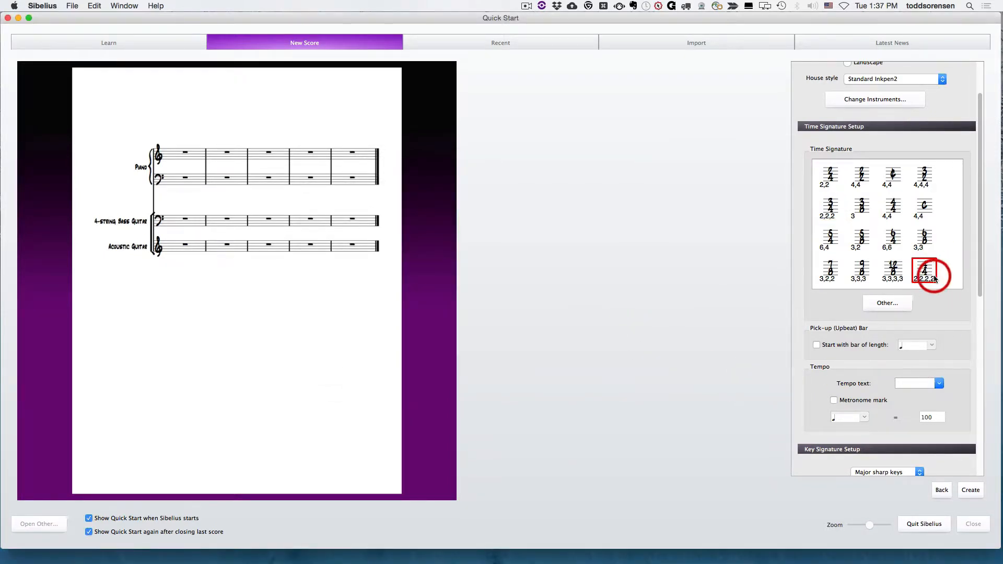
left_click(925, 271)
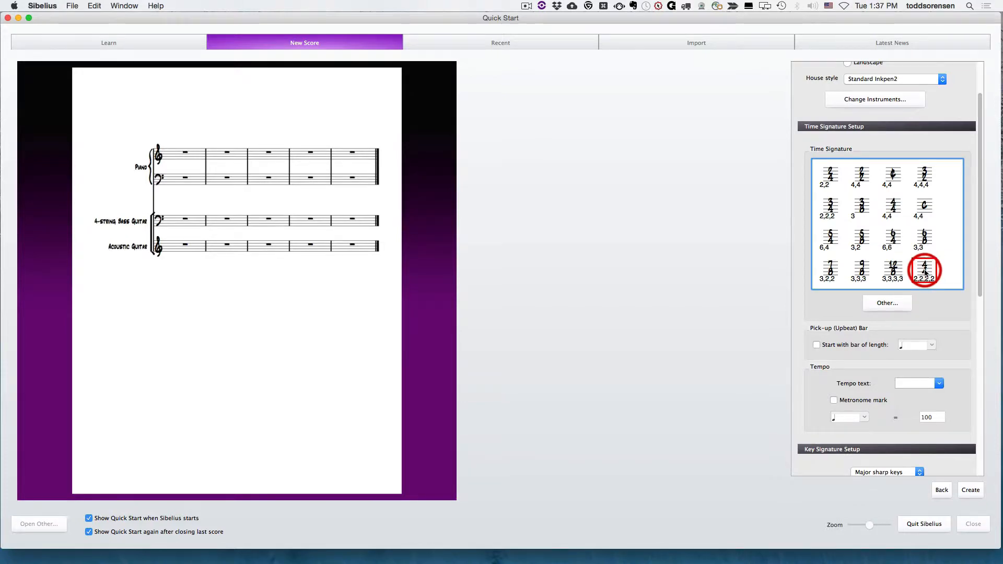
Step: Set the score's tempo text to Allegro
scroll(932, 181, "down", 5)
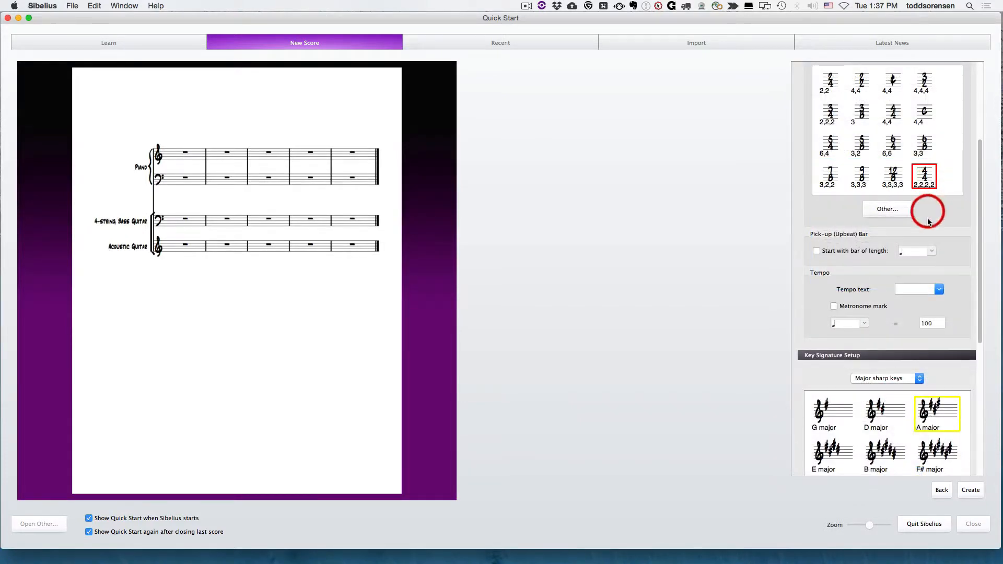
scroll(934, 258, "down", 3)
scroll(942, 202, "down", 5)
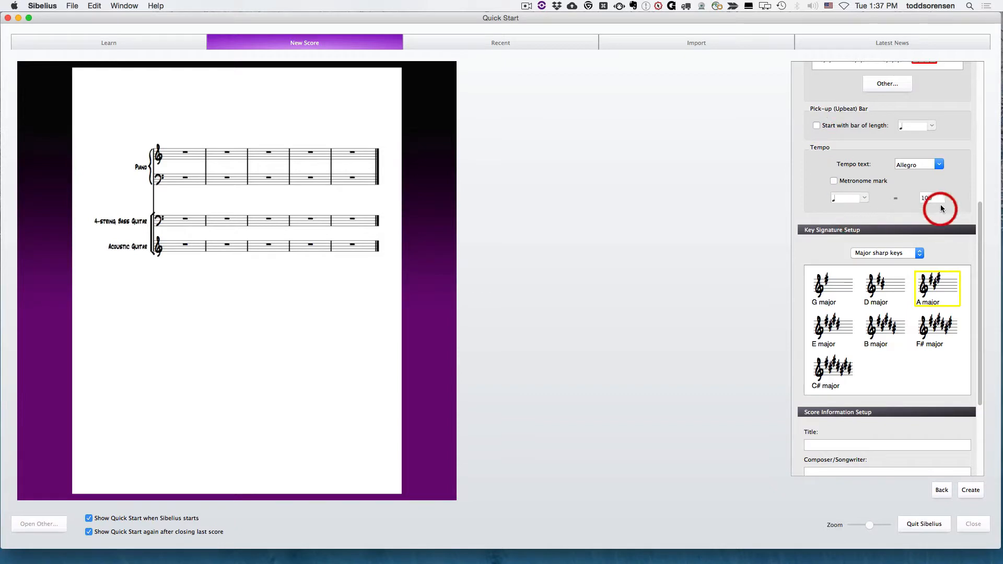
scroll(906, 212, "down", 4)
left_click(906, 211)
scroll(906, 212, "up", 2)
scroll(906, 212, "up", 2)
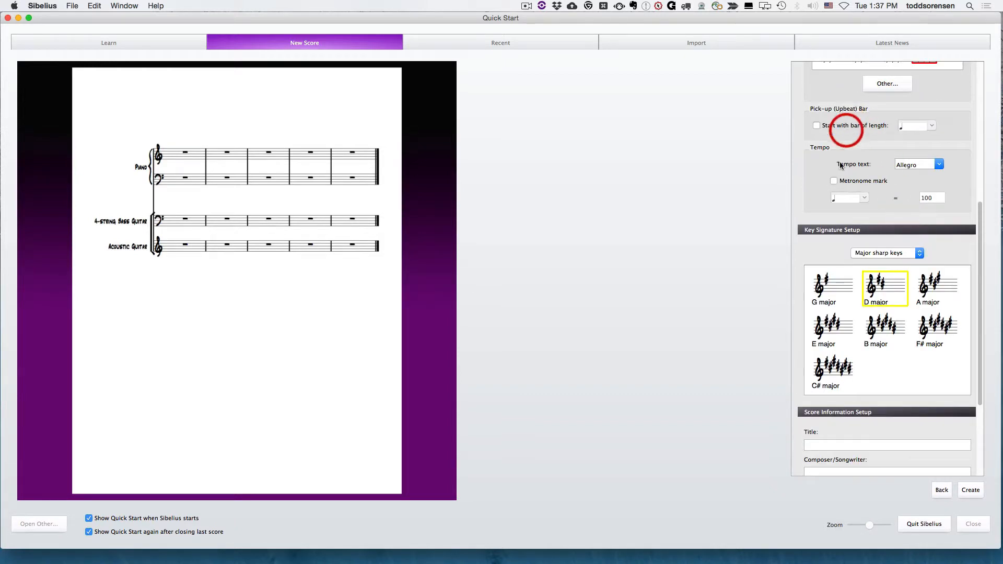
Step: Enable the metronome mark and set it to quarter note = 120
left_click(833, 181)
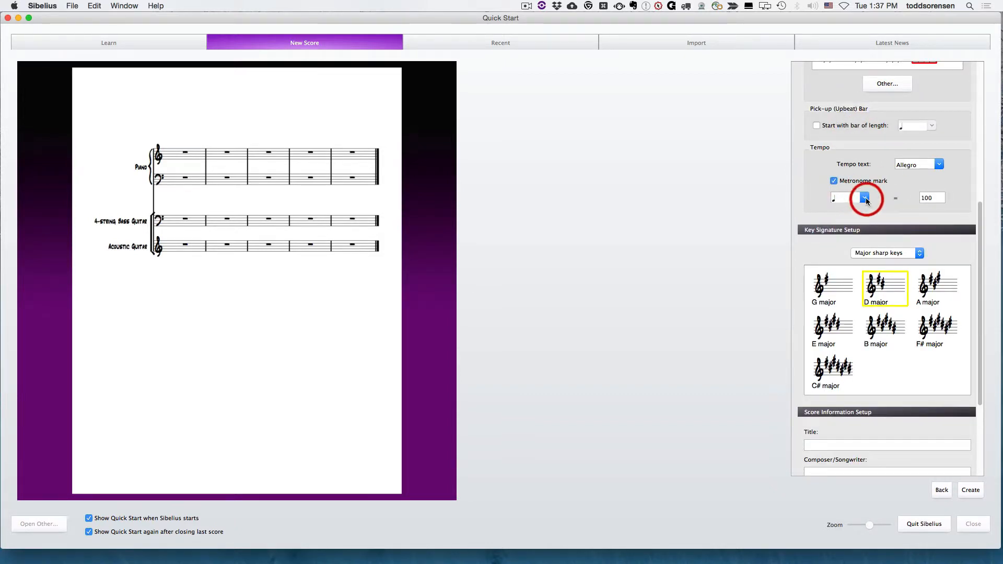
left_click(931, 197)
type("120")
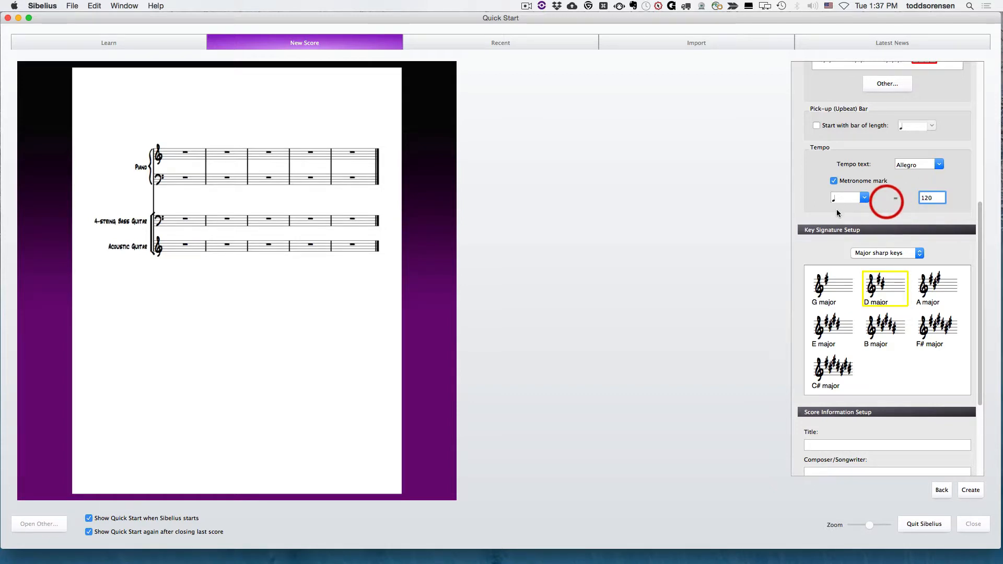
left_click(736, 187)
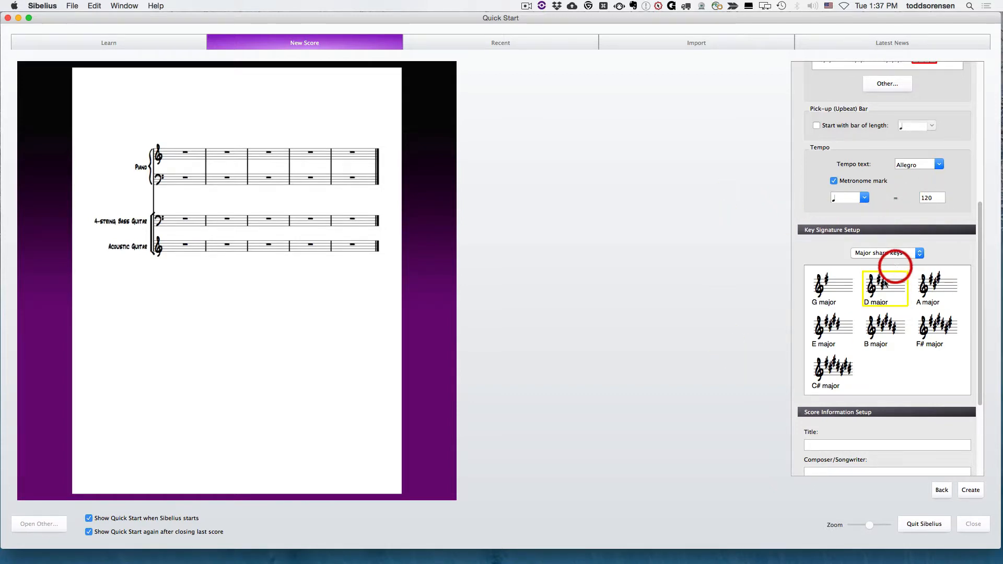
Step: Set the key signature to Bb major from the major flat keys
left_click(887, 316)
scroll(891, 304, "down", 1)
scroll(902, 285, "up", 1)
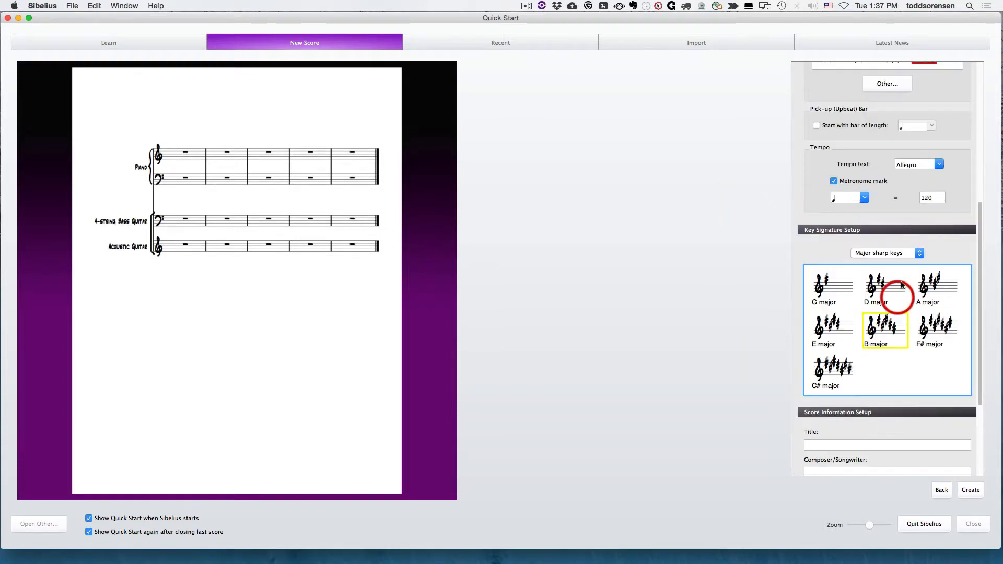
left_click(891, 252)
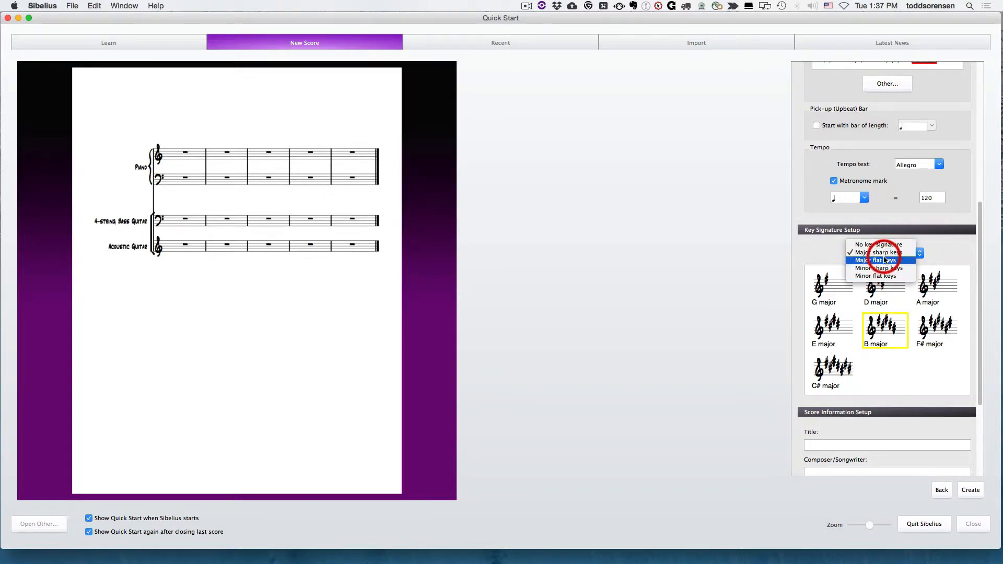
left_click(876, 260)
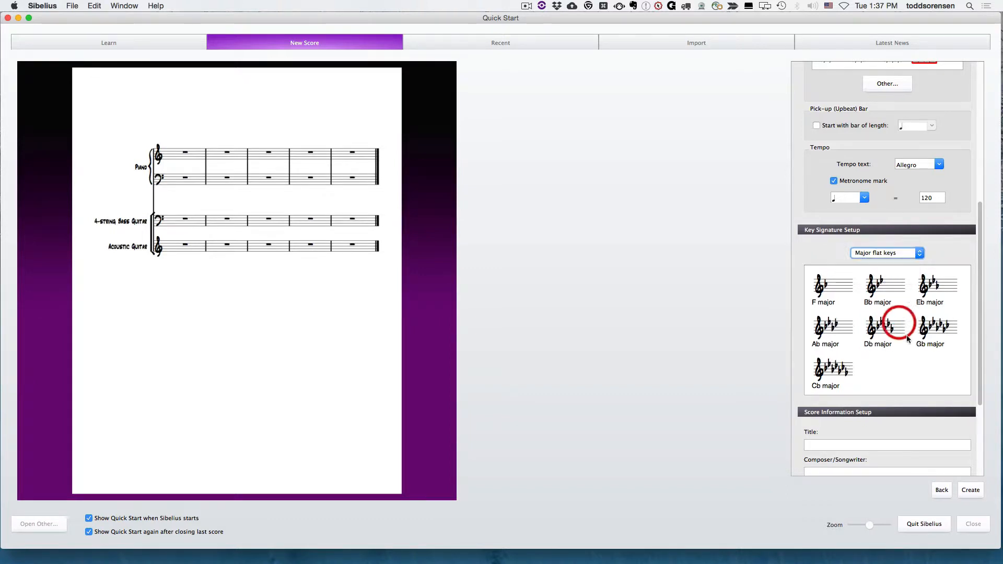
left_click(878, 284)
Step: Enter First Song as the title and the composer's full name in the score information, and create the score
scroll(926, 286, "down", 3)
scroll(926, 286, "down", 2)
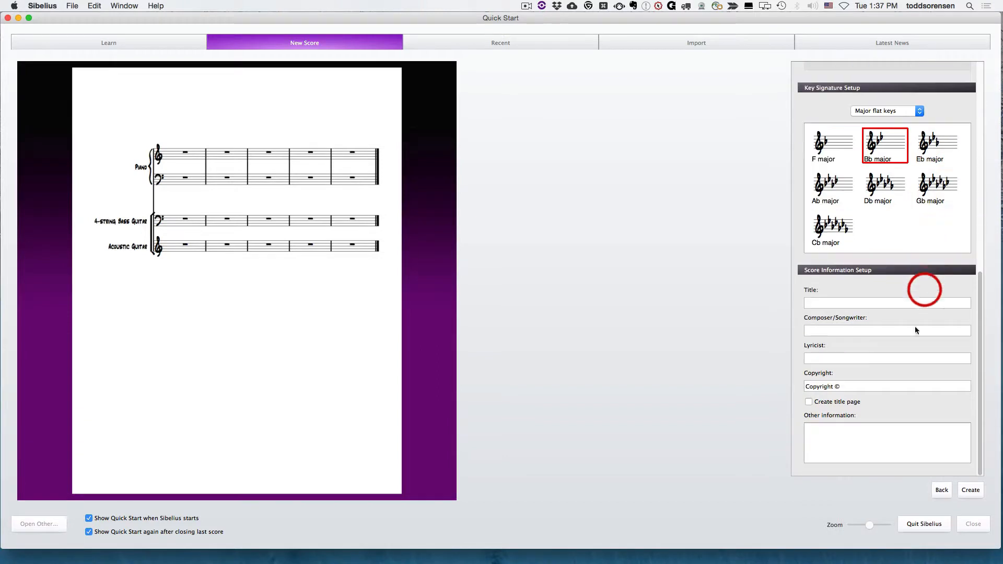
left_click(865, 304)
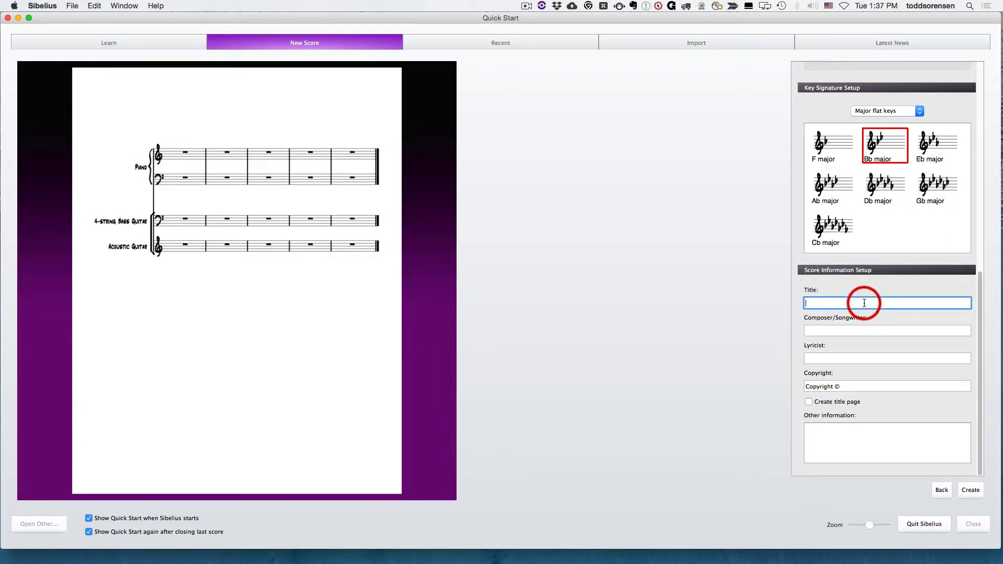
type("First Song")
key("Tab")
type("D Todd Sorensen")
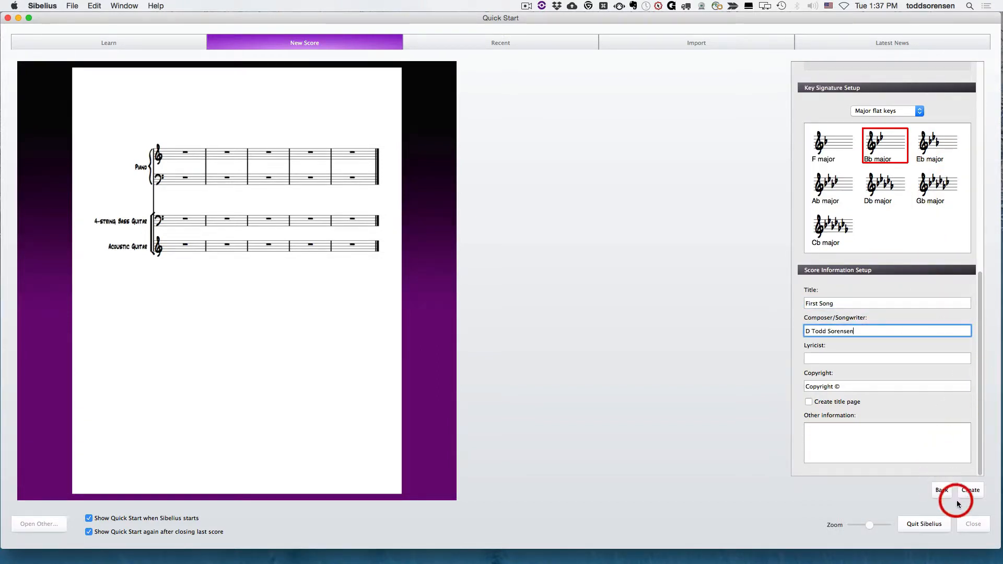
left_click(970, 490)
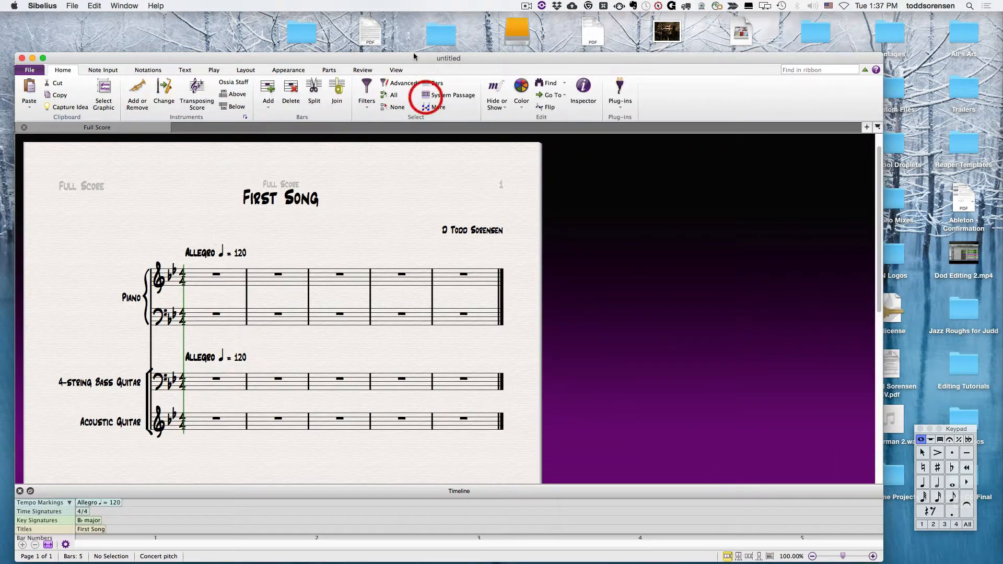
Step: Save the score in the Documents folder under a file name made of the composer's first name and "First Song"
scroll(300, 303, "up", 5)
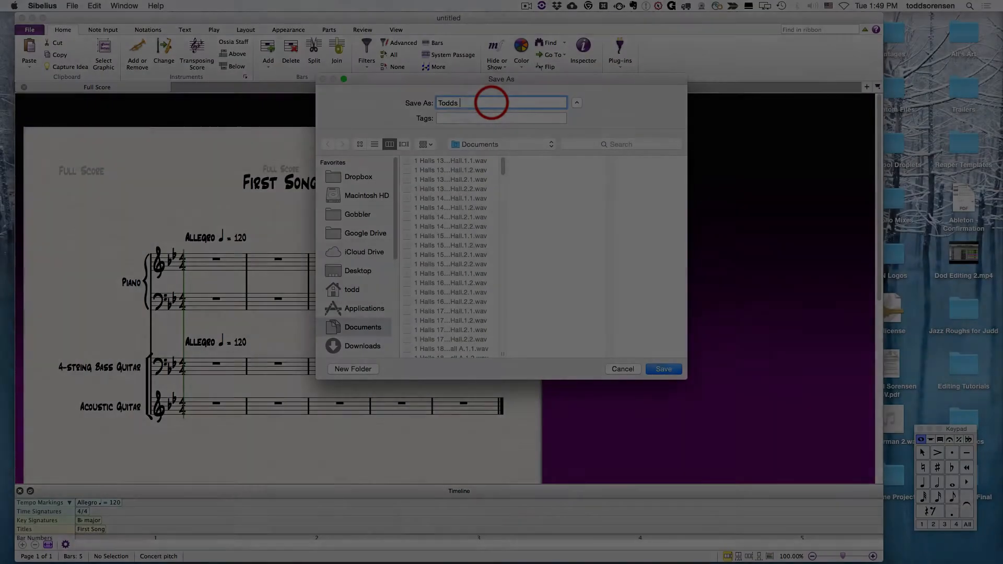
type("First Song")
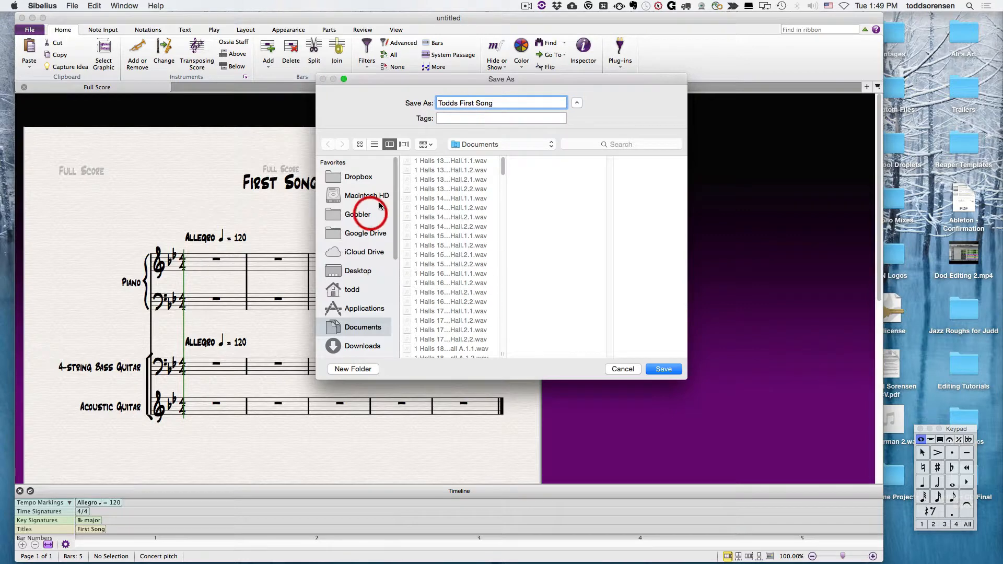
scroll(452, 276, "down", 10)
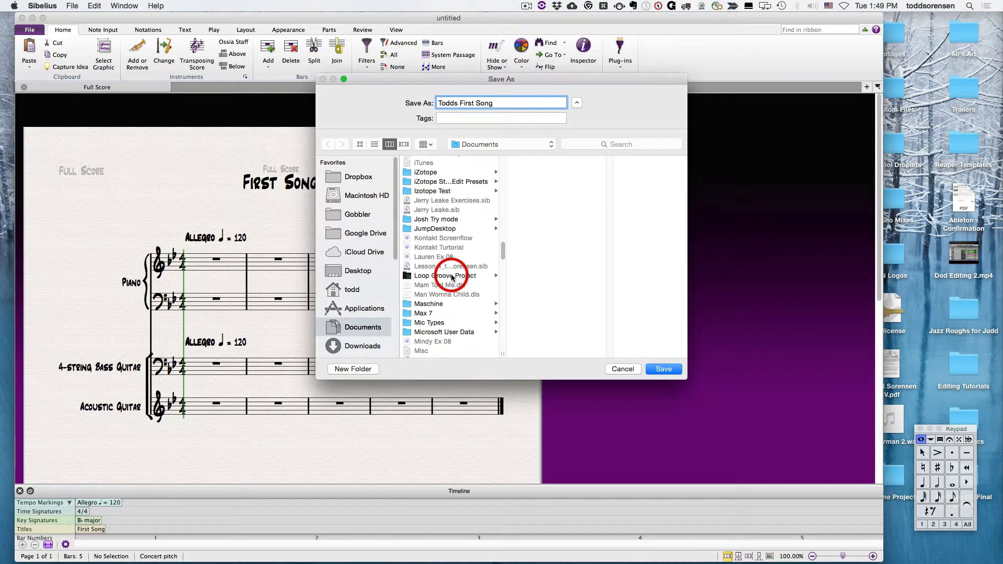
left_click(665, 368)
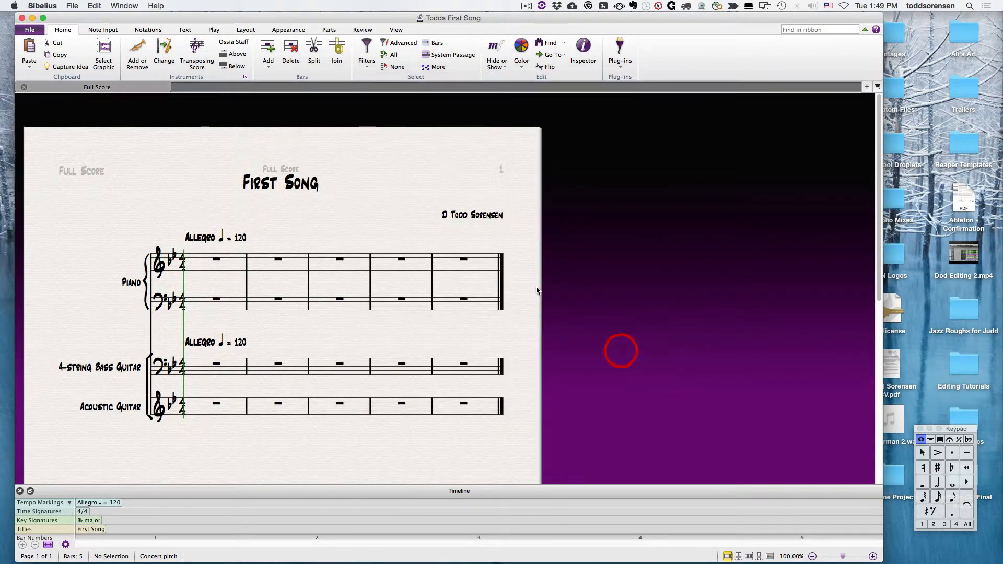
left_click(72, 5)
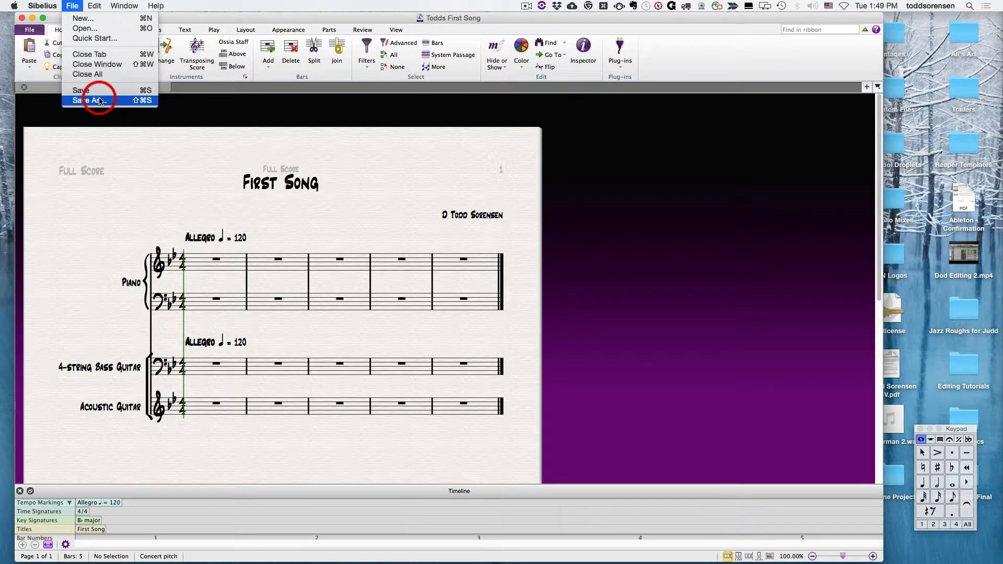
left_click(74, 4)
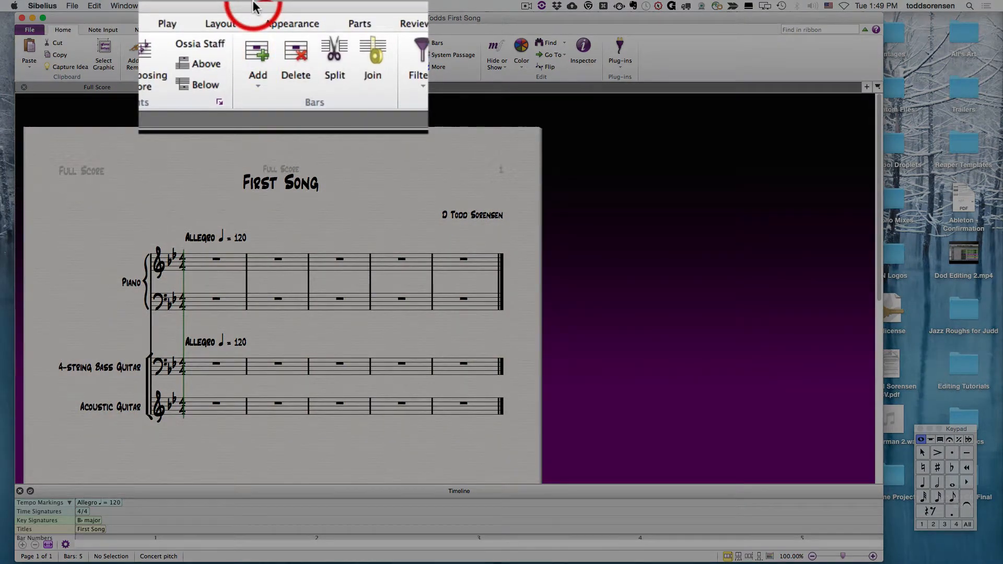
Step: Append empty bars to the end of the score until it has 29 bars
key("super+b")
key("super+b")
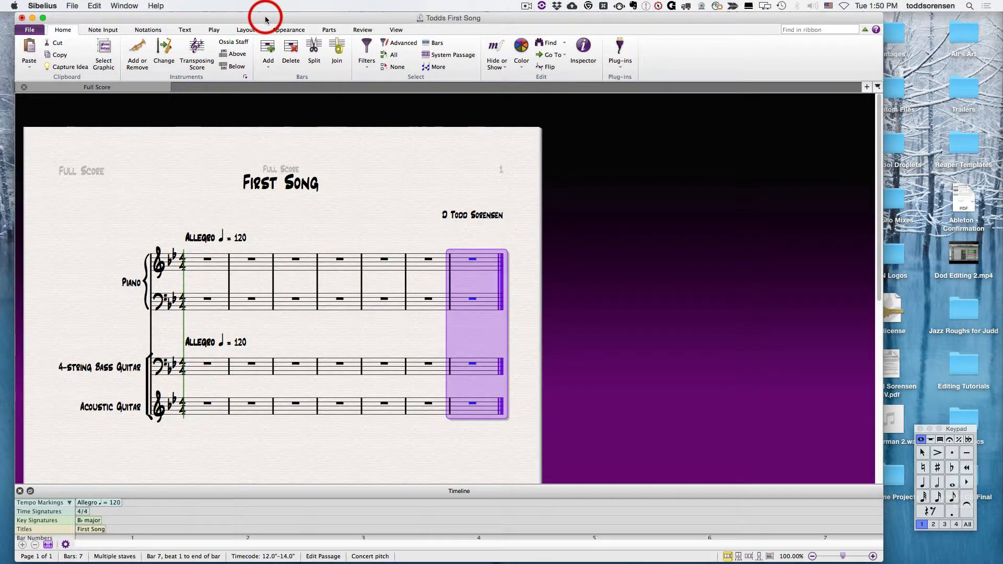
key("super+b")
key("super+b")
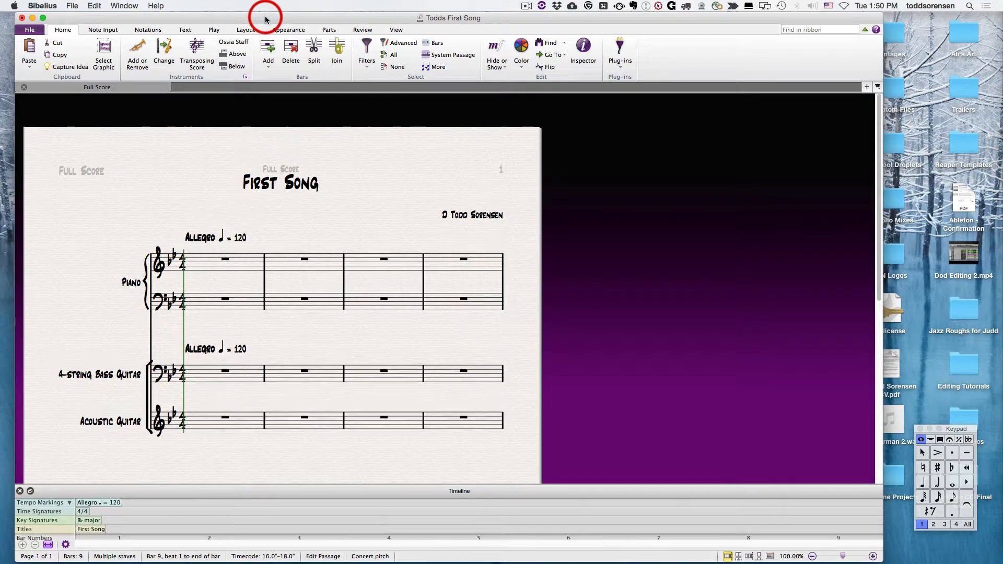
key("super+b")
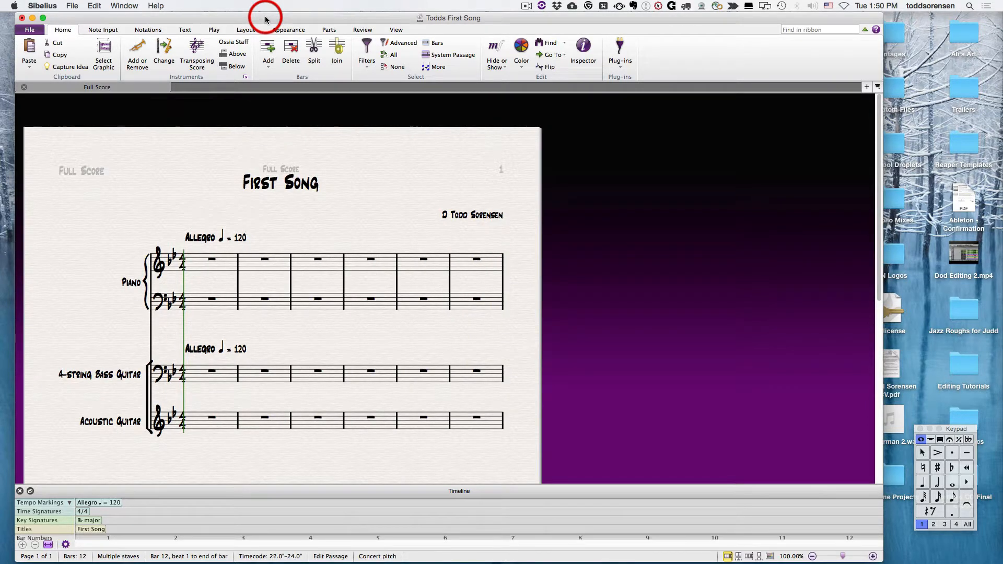
key("super+b")
scroll(336, 288, "down", 1)
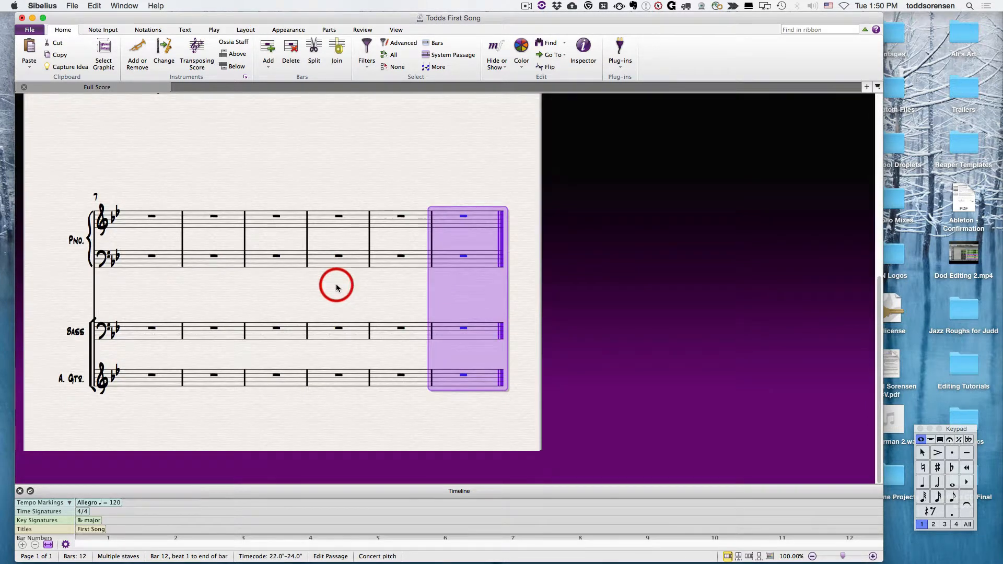
scroll(336, 288, "up", 6)
scroll(336, 287, "down", 4)
key("super+b")
key("super+b")
key("super+b")
key("super+b")
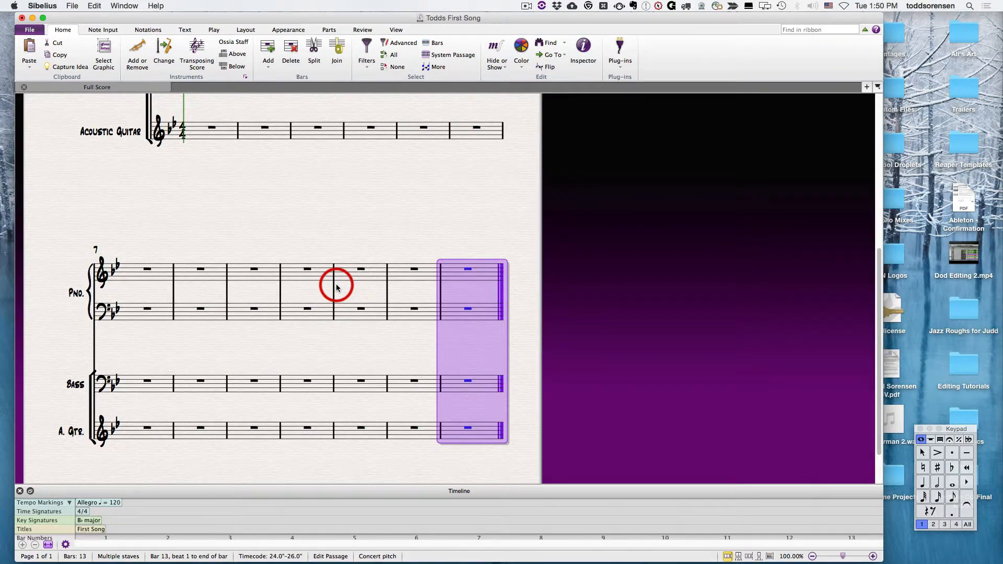
key("super+b")
key("super+b")
key("super+b")
key("super+b")
key("super+b")
key("super+b")
key("super+b")
key("super+b")
key("super+b")
key("super+b")
key("super+b")
key("super+b")
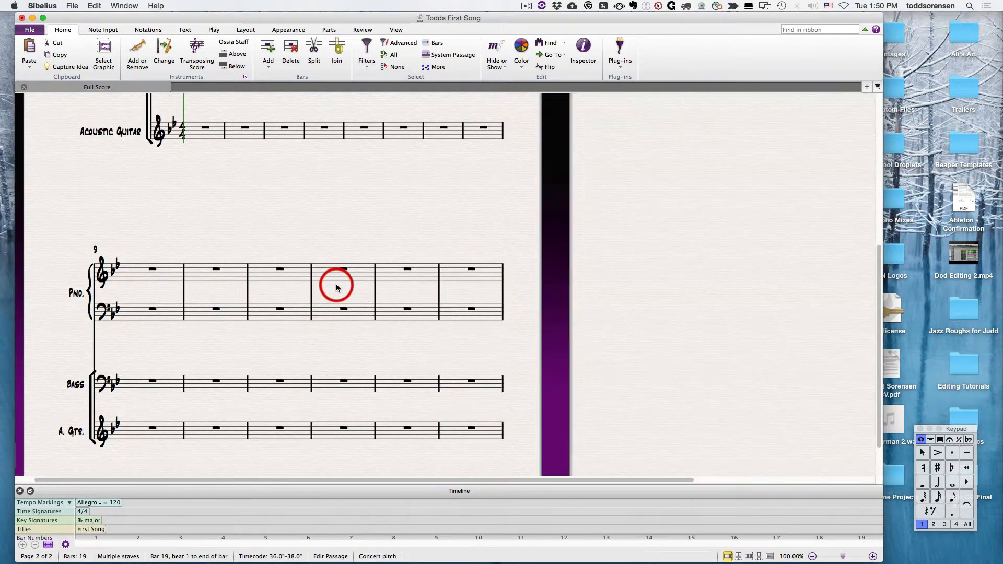
key("super+b")
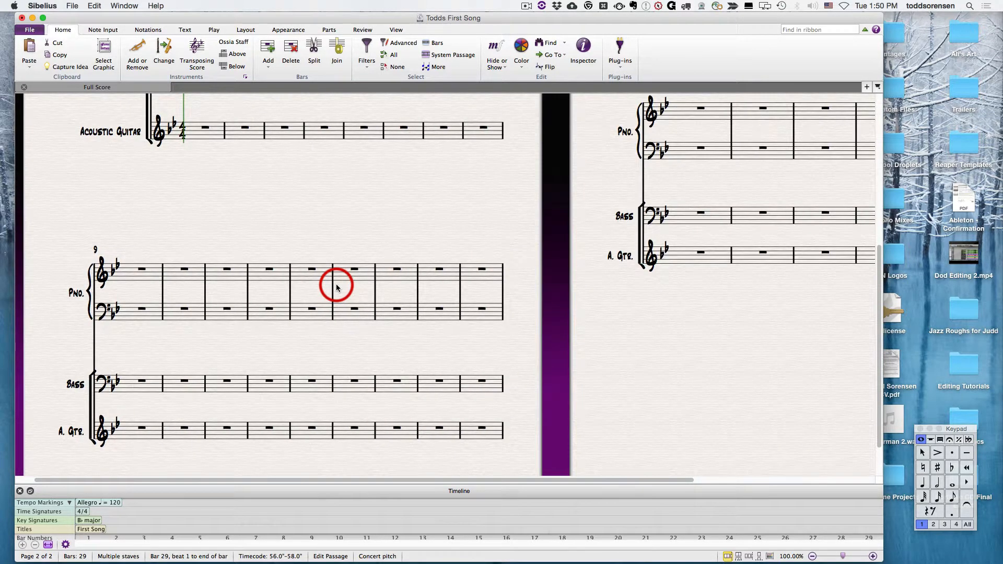
Step: Change the instrument of the whole Acoustic Guitar staff to Electric Guitar [notation]
scroll(448, 329, "up", 4)
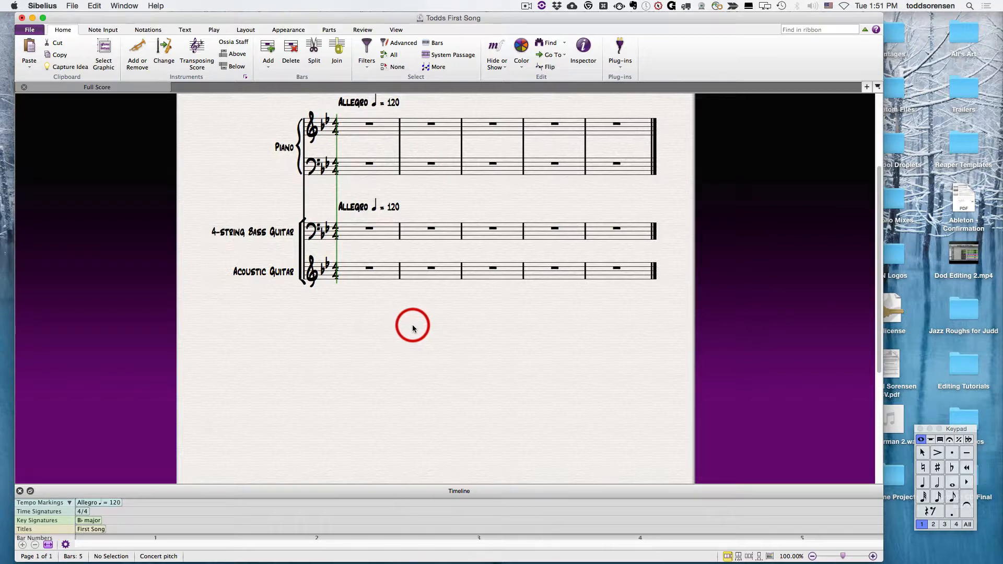
double_click(352, 275)
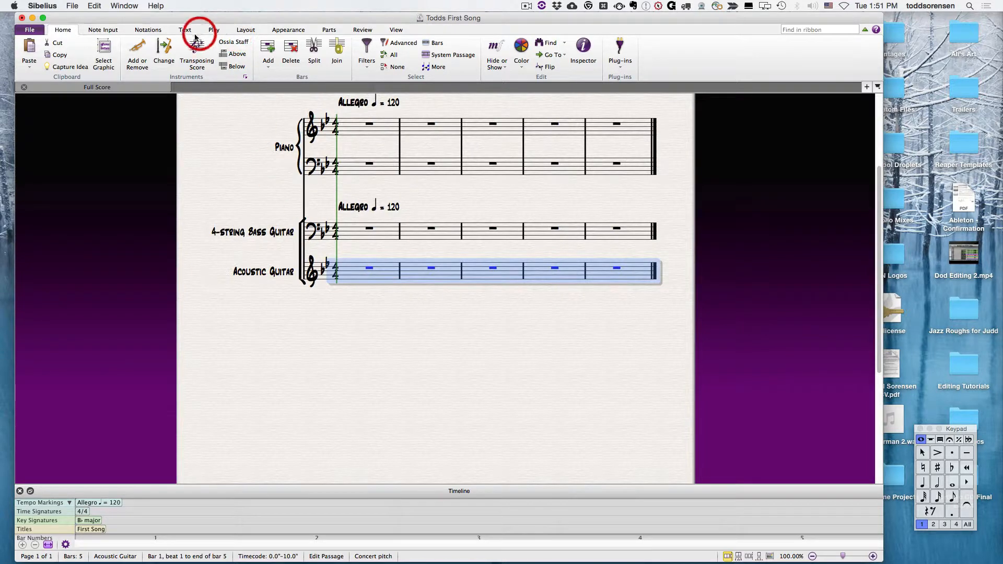
left_click(164, 52)
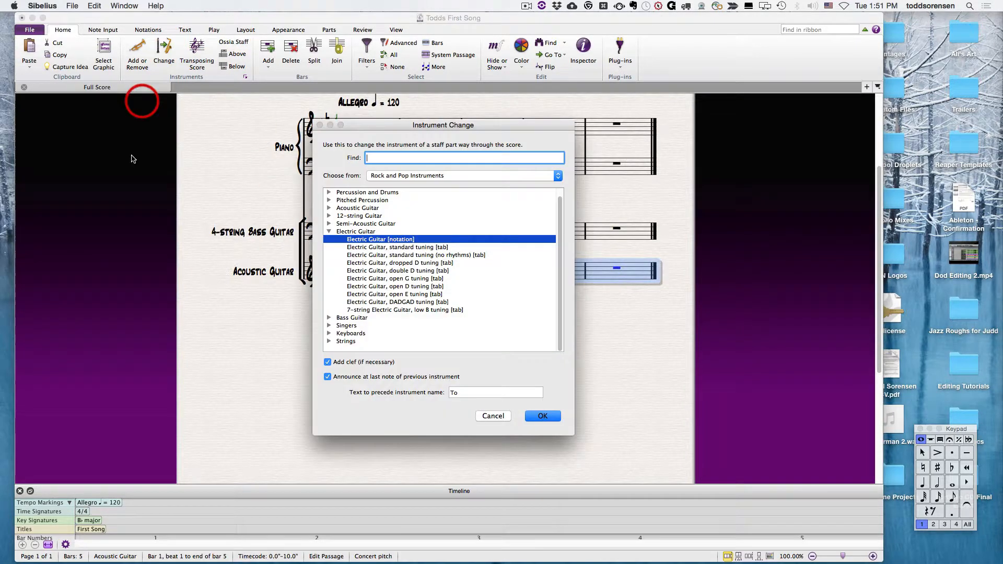
left_click(376, 239)
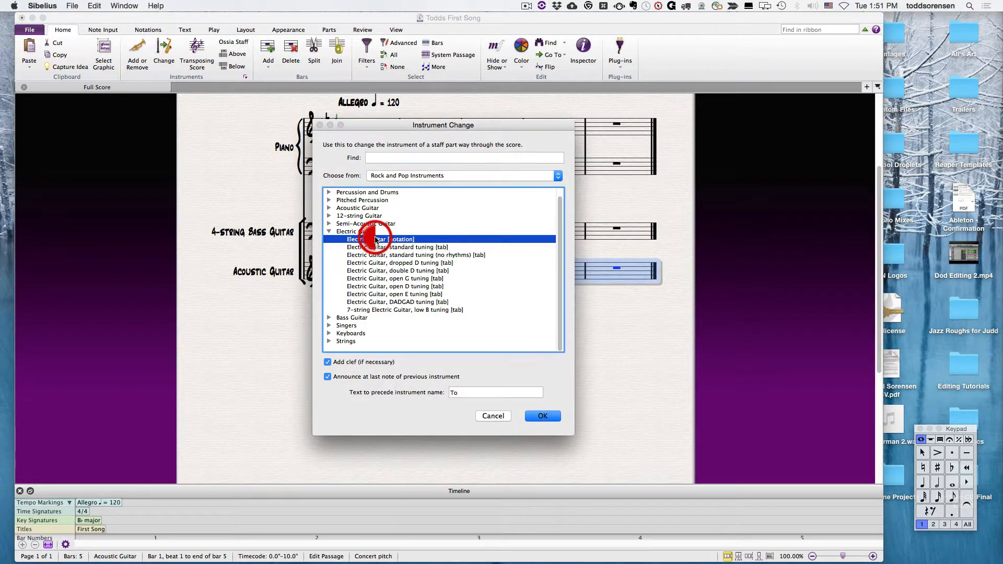
left_click(543, 416)
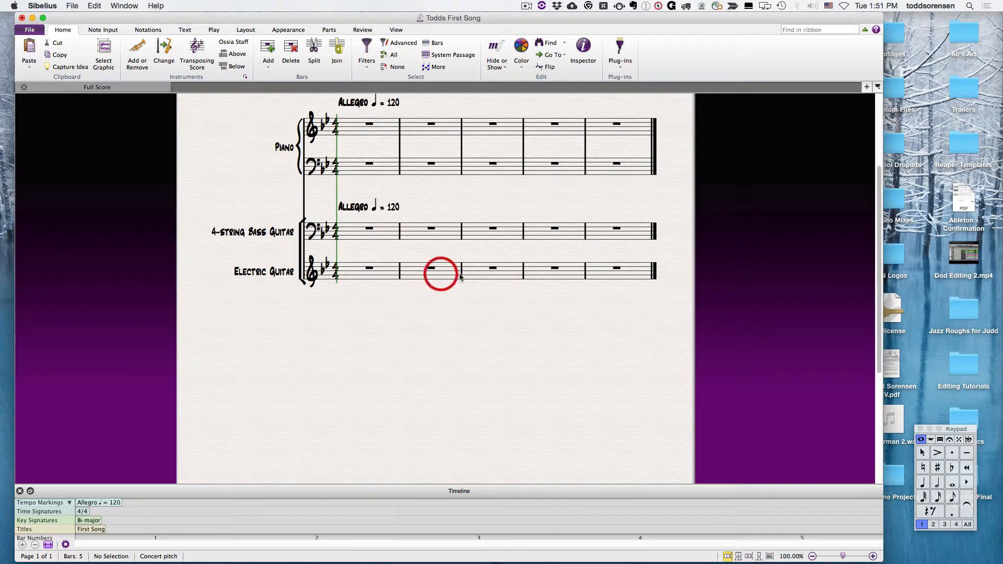
Step: Delete the Electric Guitar staff from the score
left_click(355, 285)
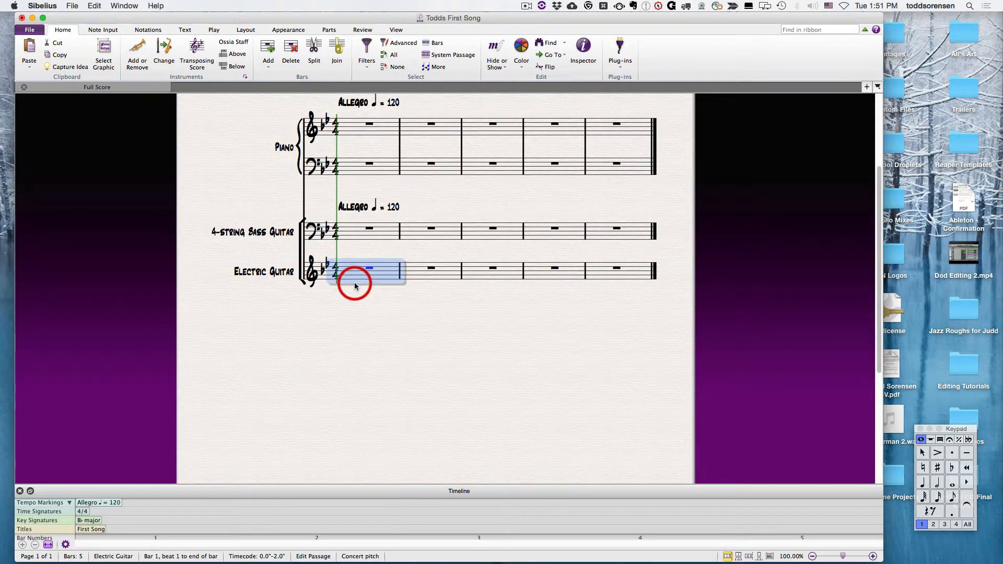
left_click(137, 50)
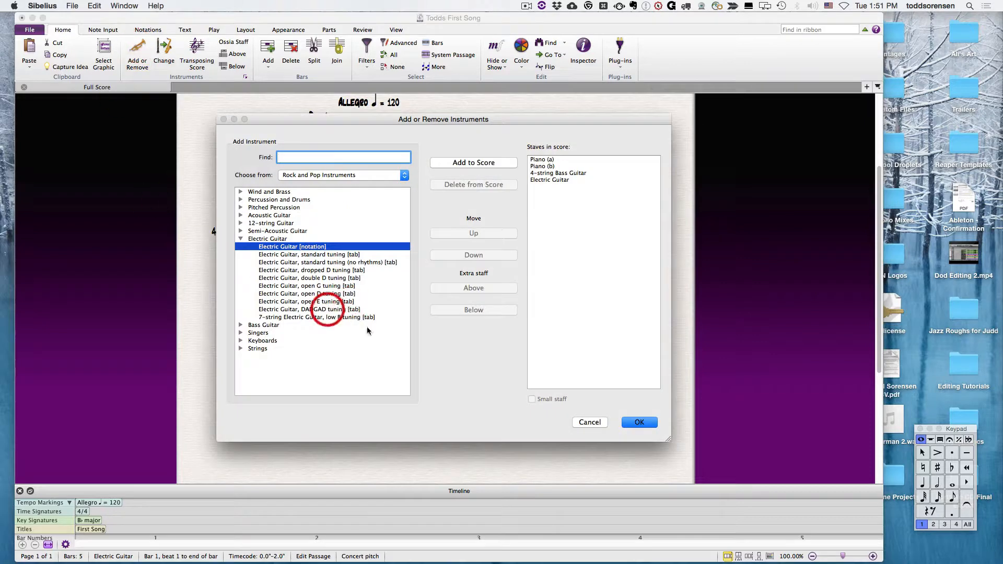
left_click(540, 180)
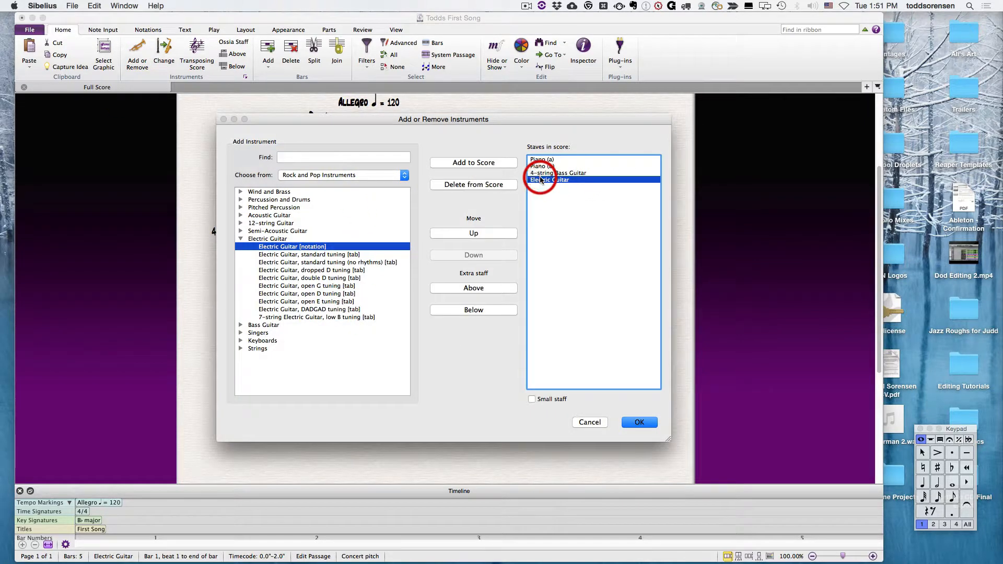
left_click(476, 185)
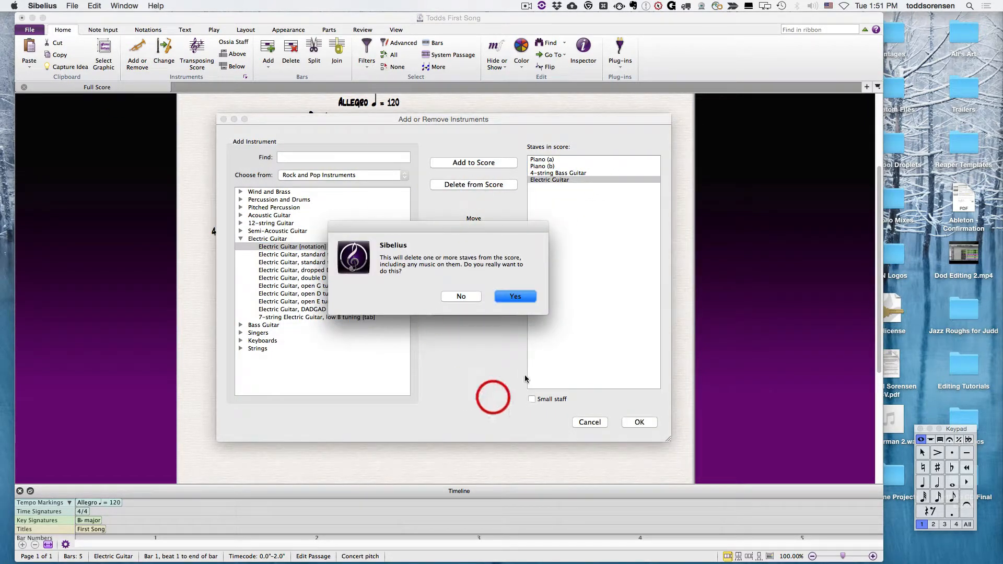
left_click(515, 296)
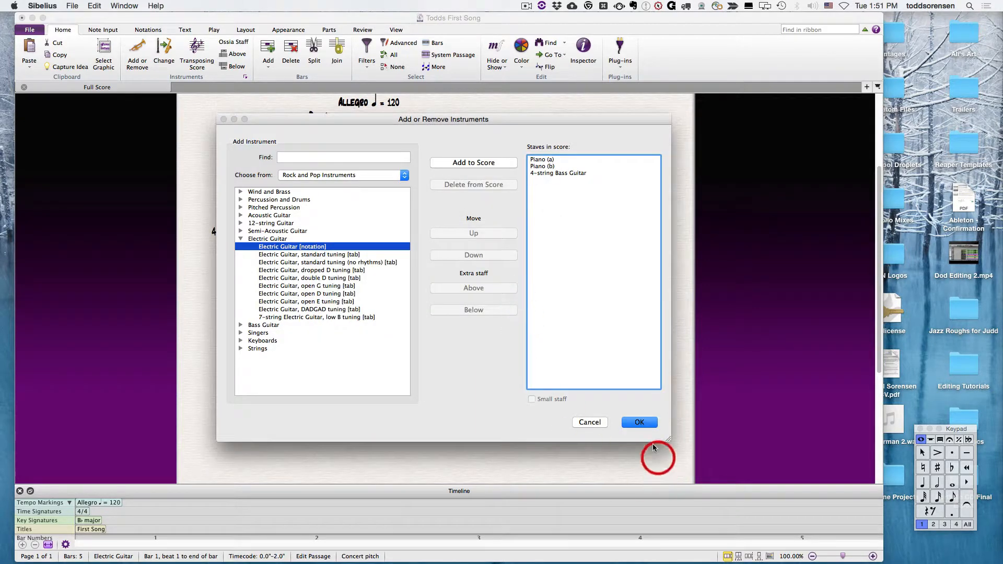
left_click(640, 422)
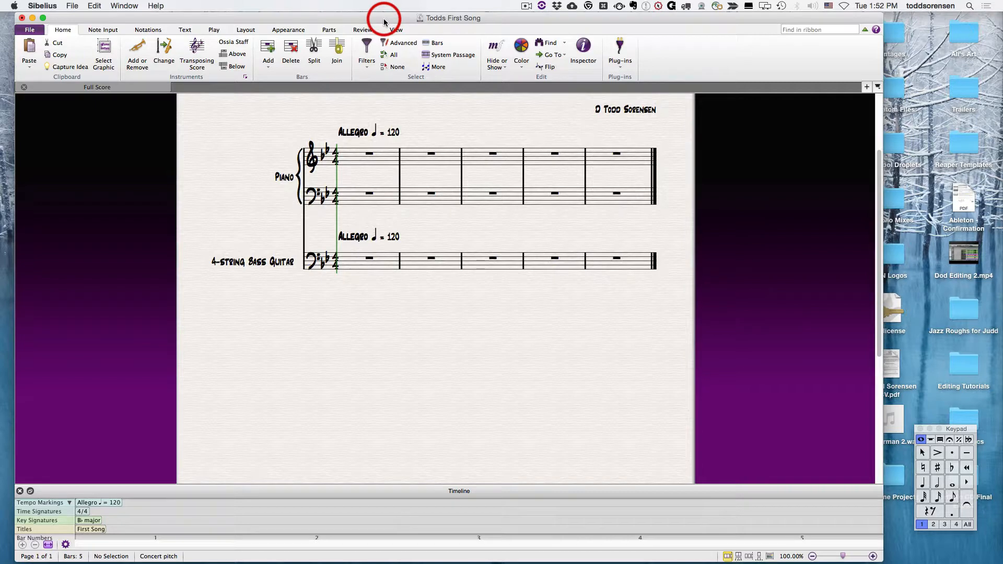
Step: Add a key change to Eb major at the start of bar 3
left_click(148, 31)
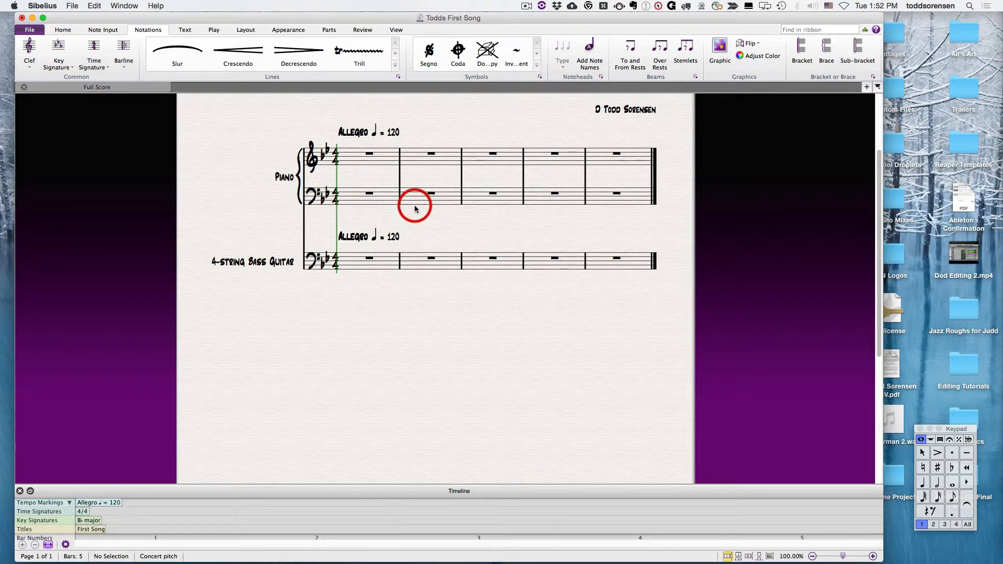
key("k")
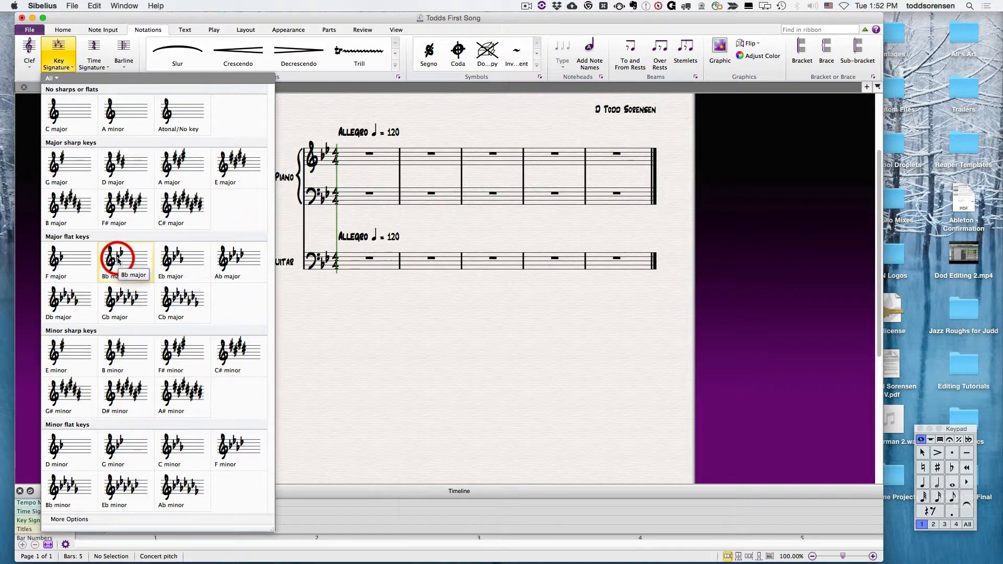
left_click(182, 256)
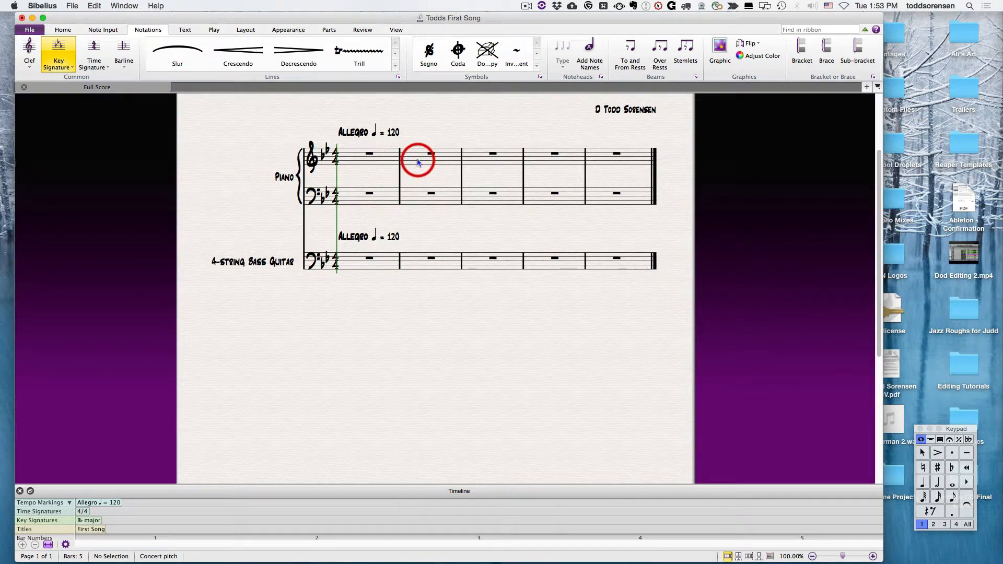
left_click(474, 162)
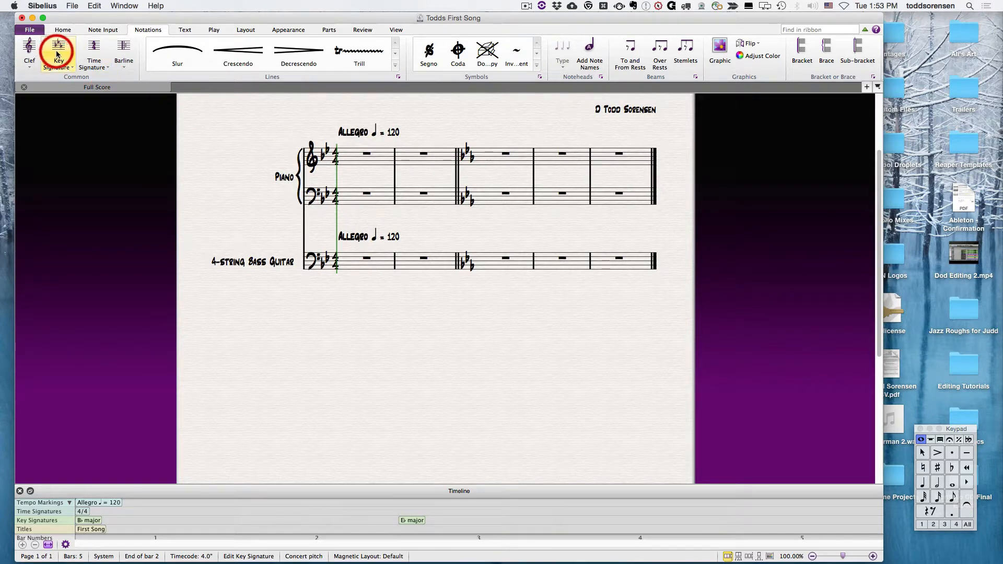
Step: Replace the Eb major key change at bar 3 with A major
key("k")
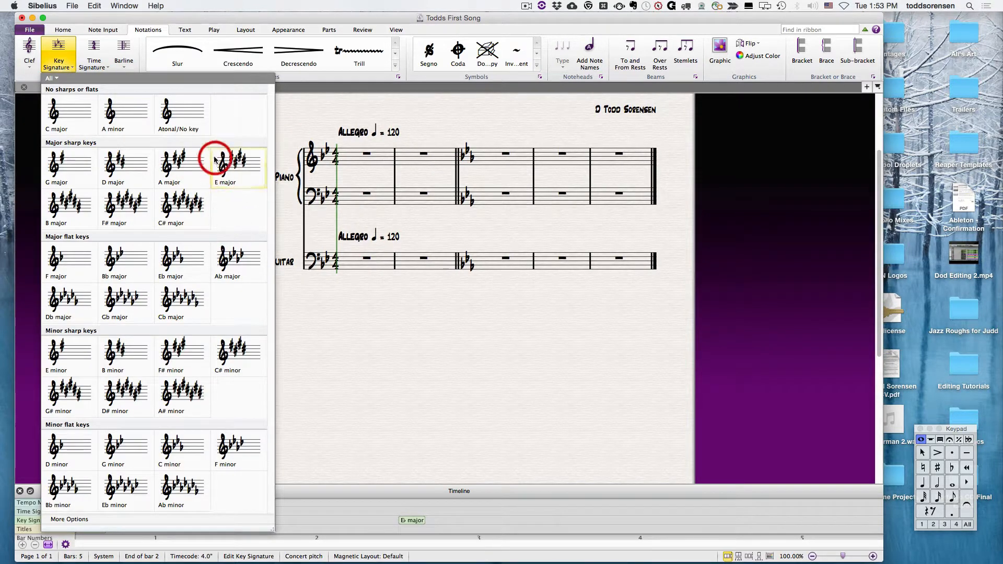
left_click(179, 162)
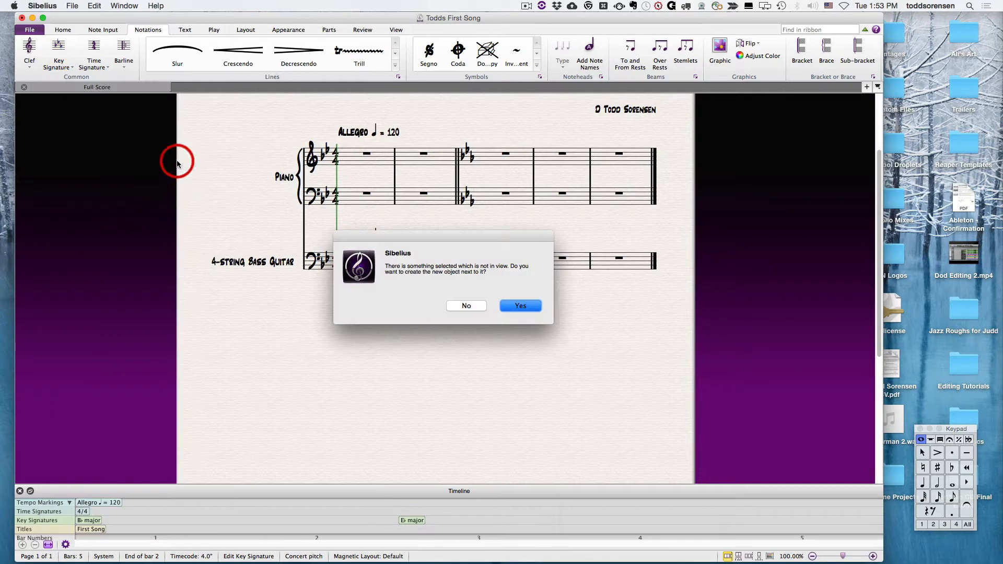
left_click(522, 307)
left_click(472, 195)
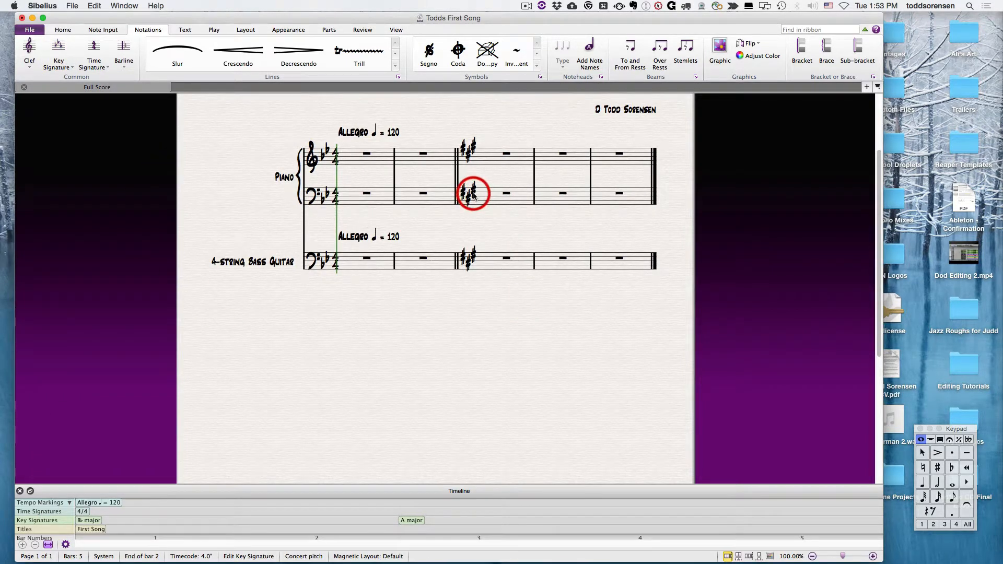
Step: Place an F major key signature over the A major key change at bar 3
left_click(449, 138)
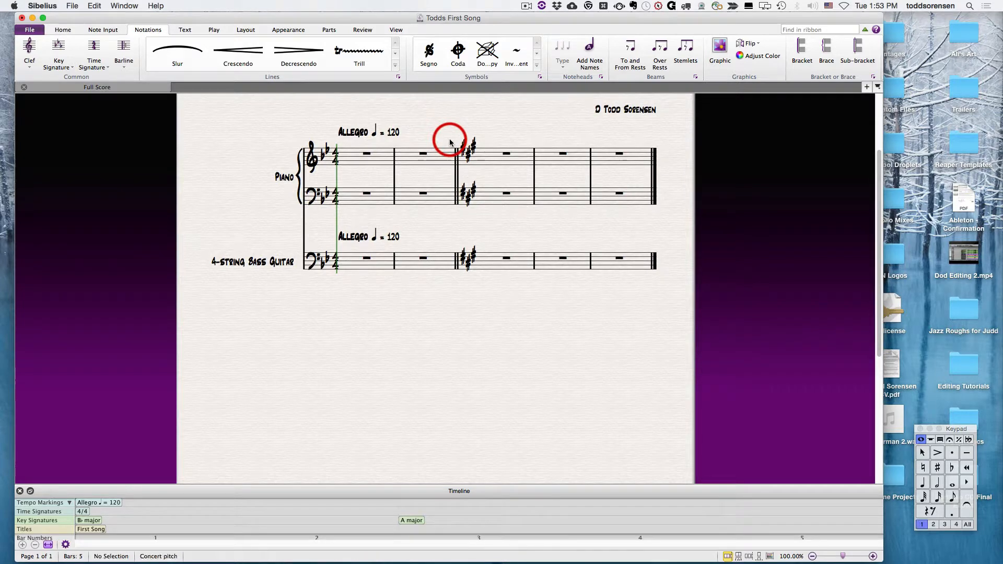
left_click(60, 46)
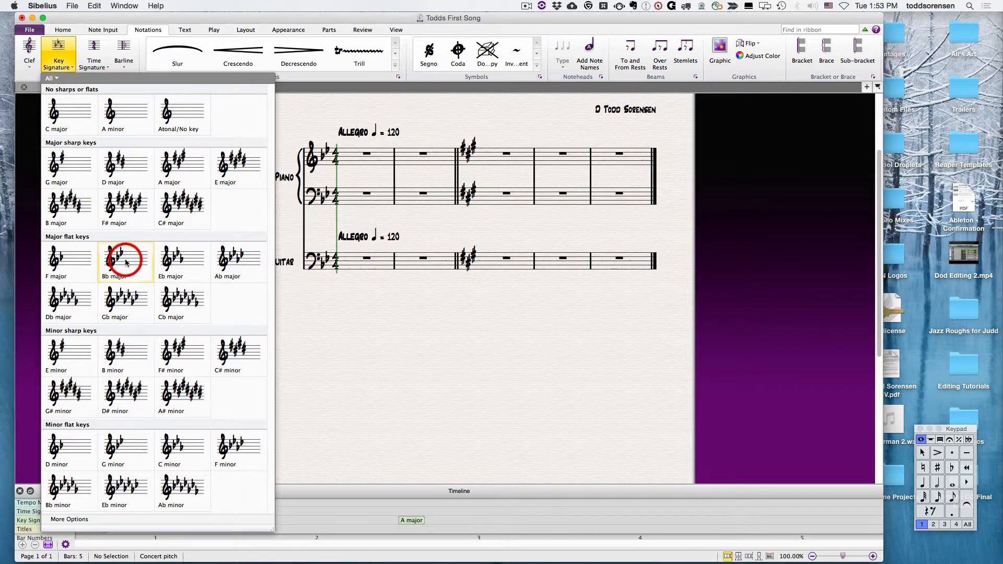
left_click(62, 258)
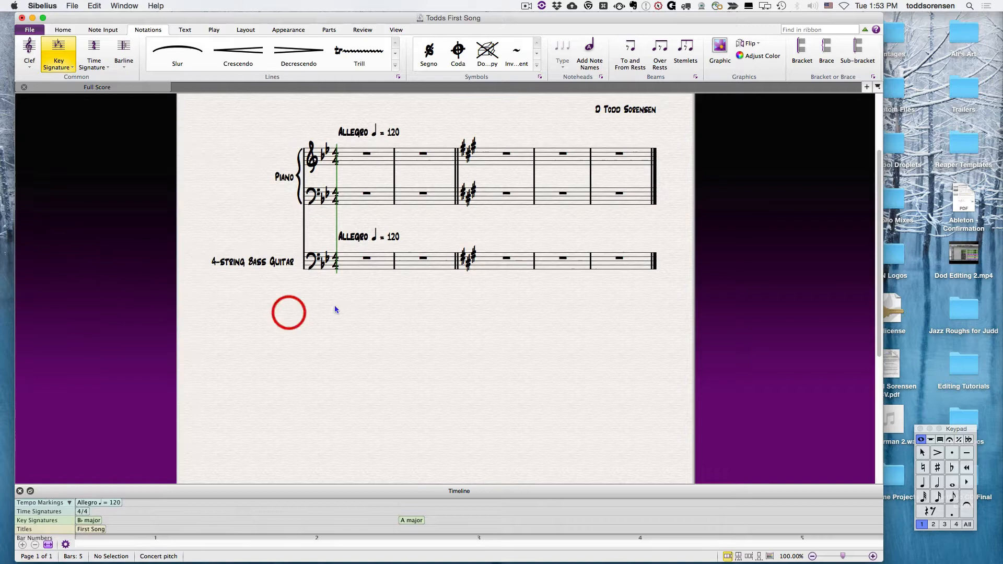
left_click(464, 162)
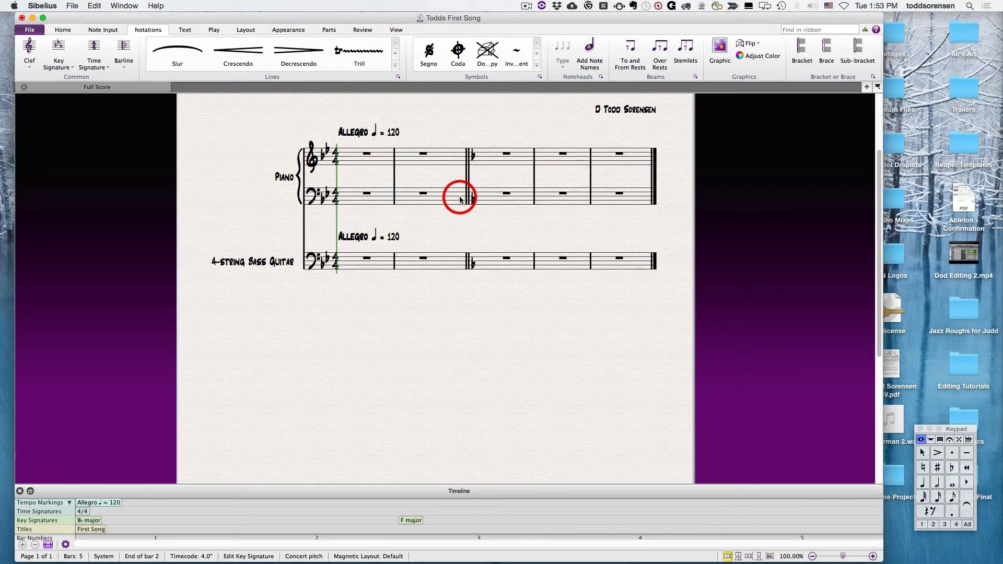
Step: Undo the three key signature changes made at bar 3
key("super+z")
key("super+z")
key("super+z")
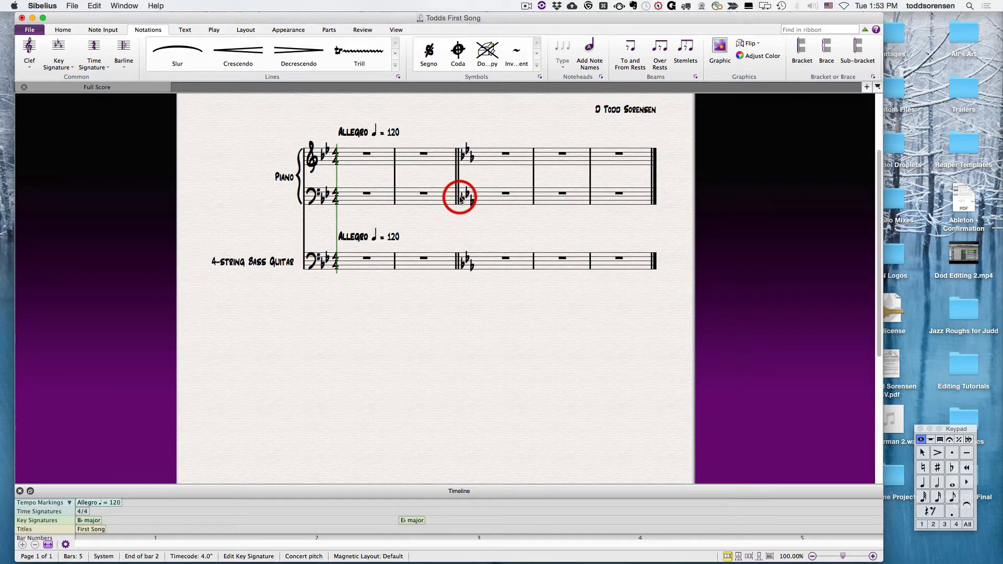
Step: Apply an F major key signature to bar 2 only, then undo it
left_click(439, 195)
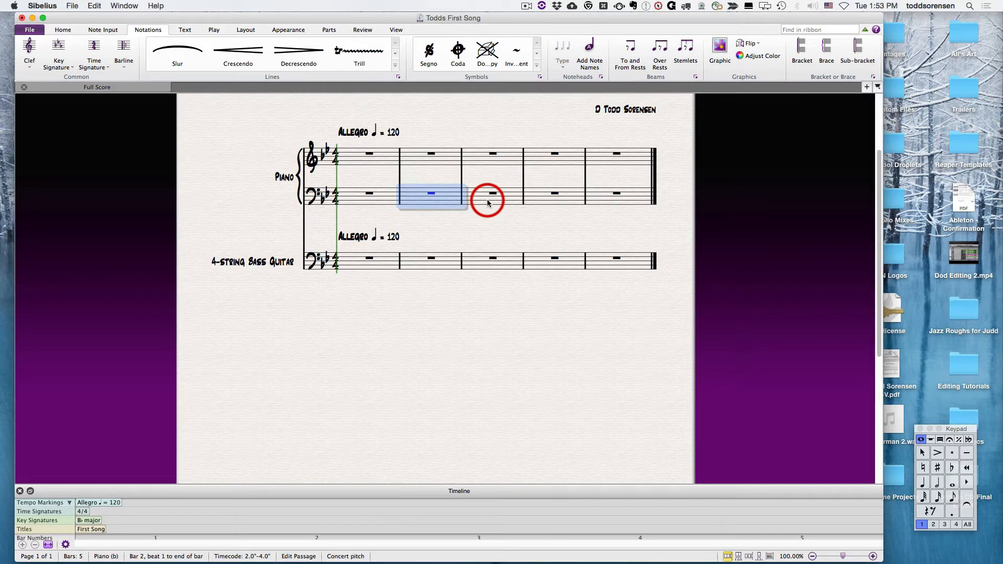
left_click(505, 202, "shift")
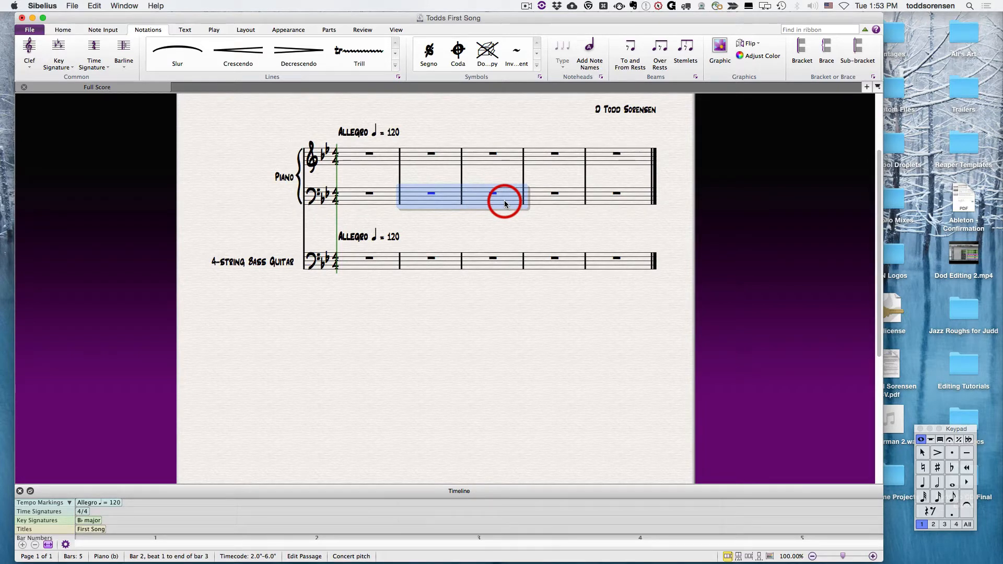
key("Escape")
left_click(423, 203)
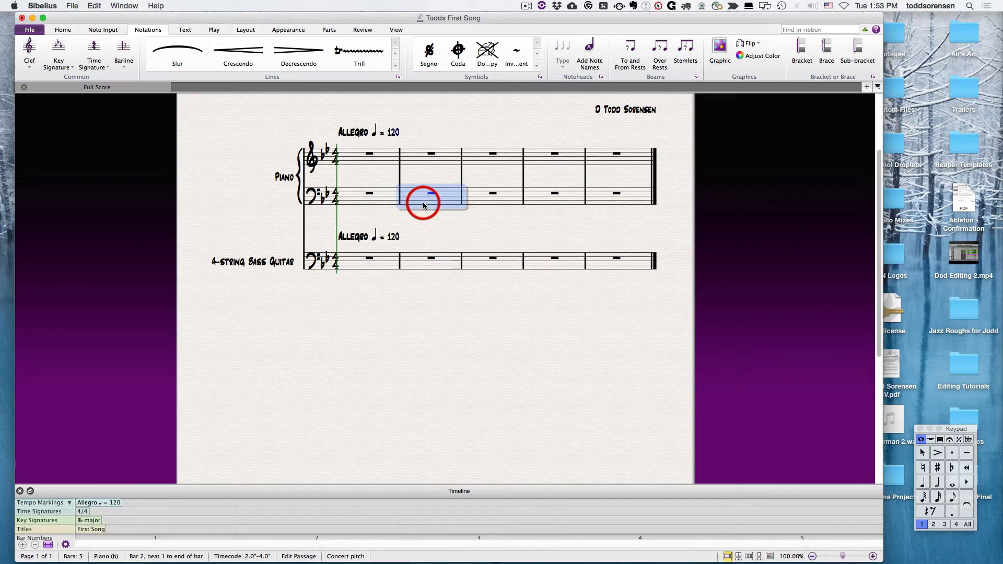
left_click(58, 52)
left_click(89, 302)
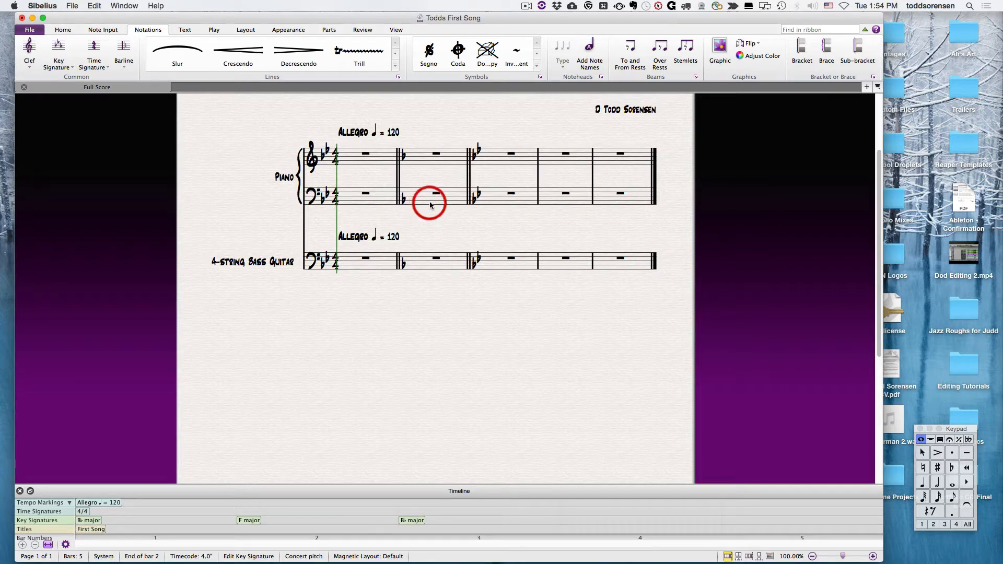
key("super+z")
Step: Apply an Ab major key signature to bars 2 and 3 only
left_click(499, 207, "shift")
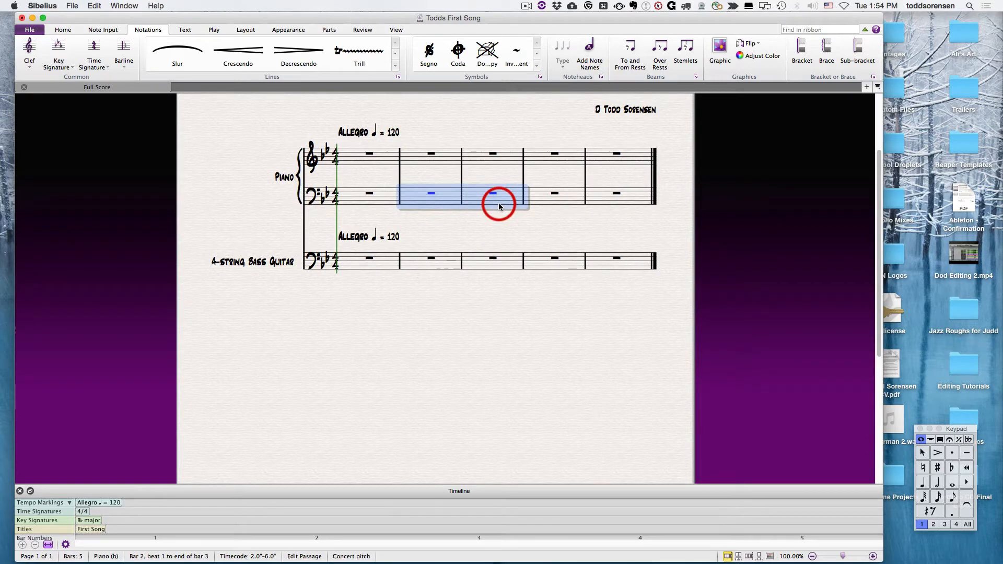
left_click(58, 49)
left_click(239, 282)
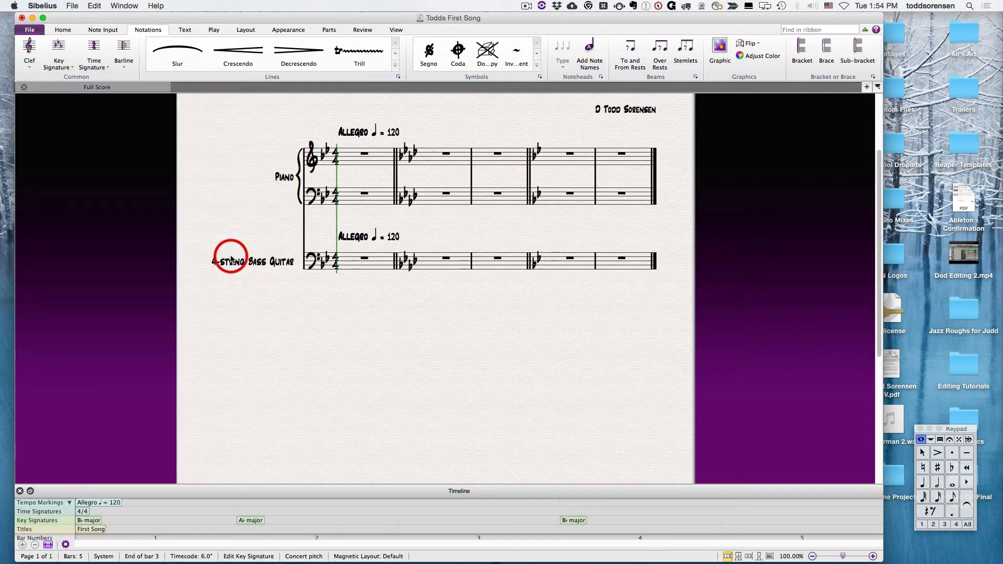
Step: Examine the additional key signature options, switching between minor and major keys, and close them without applying a key
left_click(62, 64)
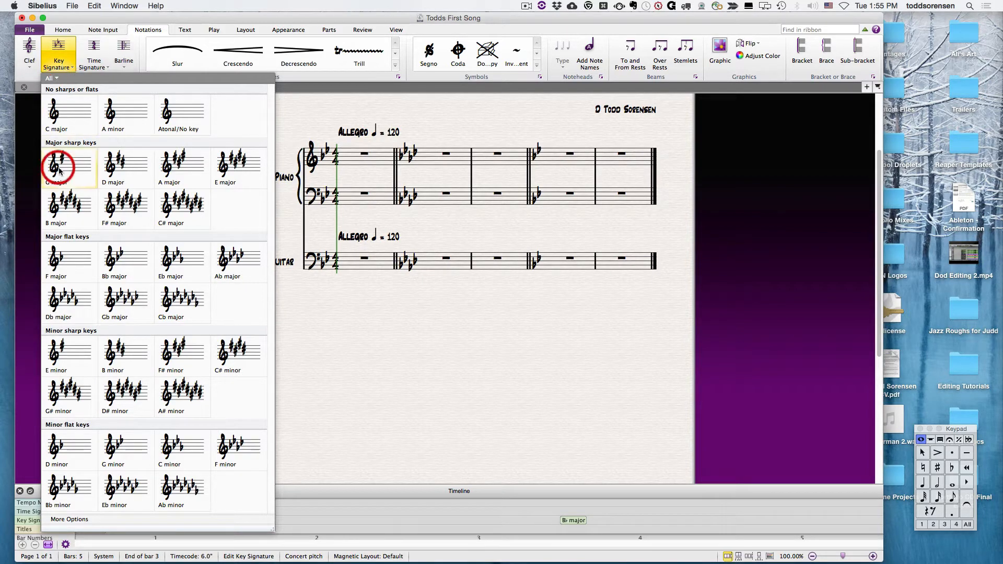
left_click(82, 520)
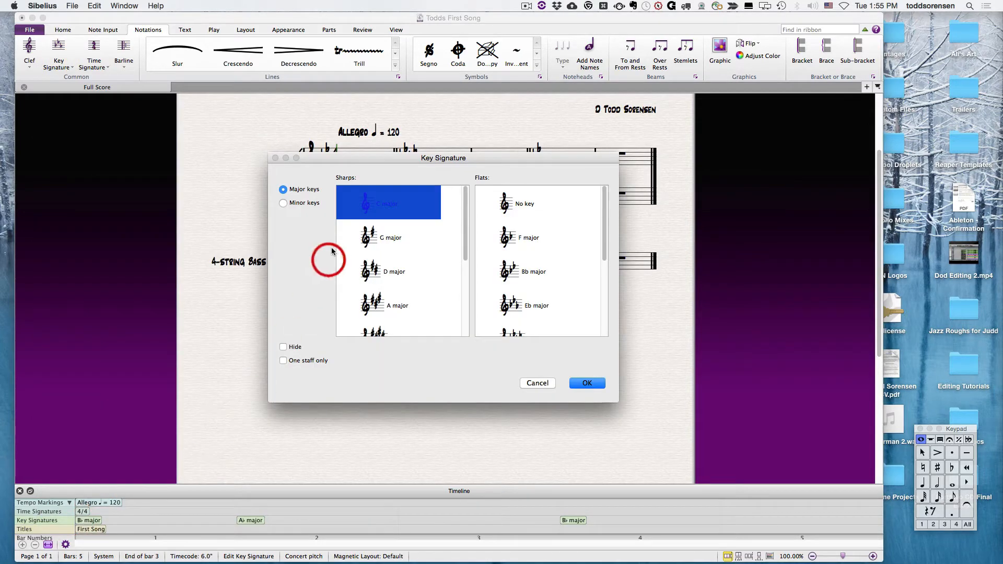
left_click_drag(274, 157, 208, 146)
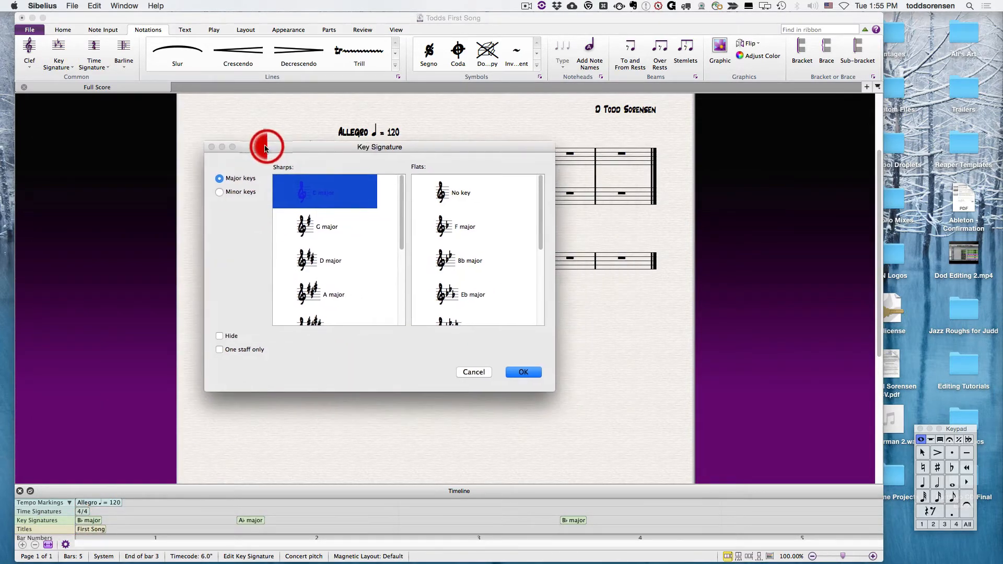
left_click(219, 193)
left_click(223, 180)
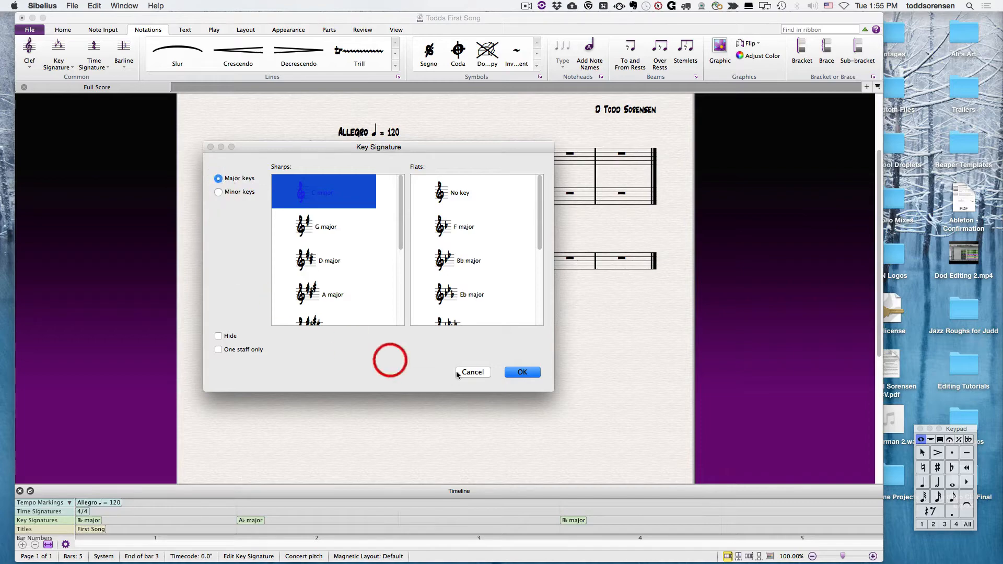
left_click(473, 372)
left_click(63, 63)
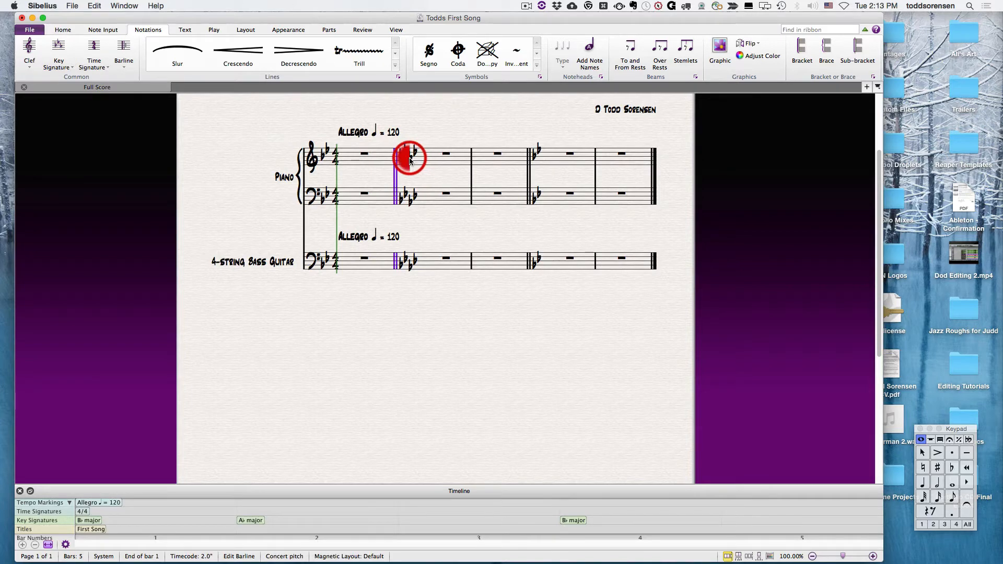
Step: Delete the double barline at the end of bar 1 and the Ab major key signature change beside it
left_click(409, 159)
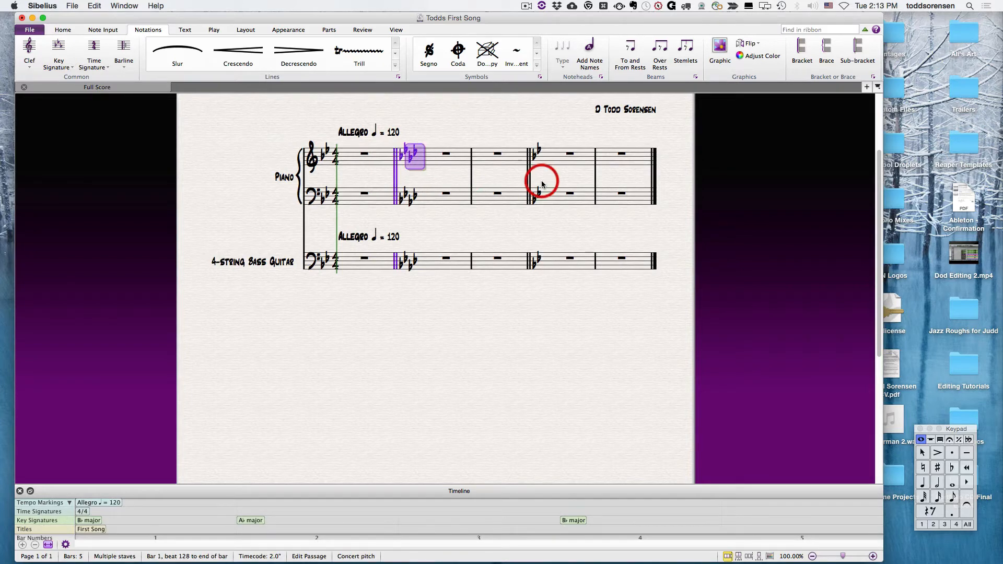
key("Delete")
left_click(410, 204)
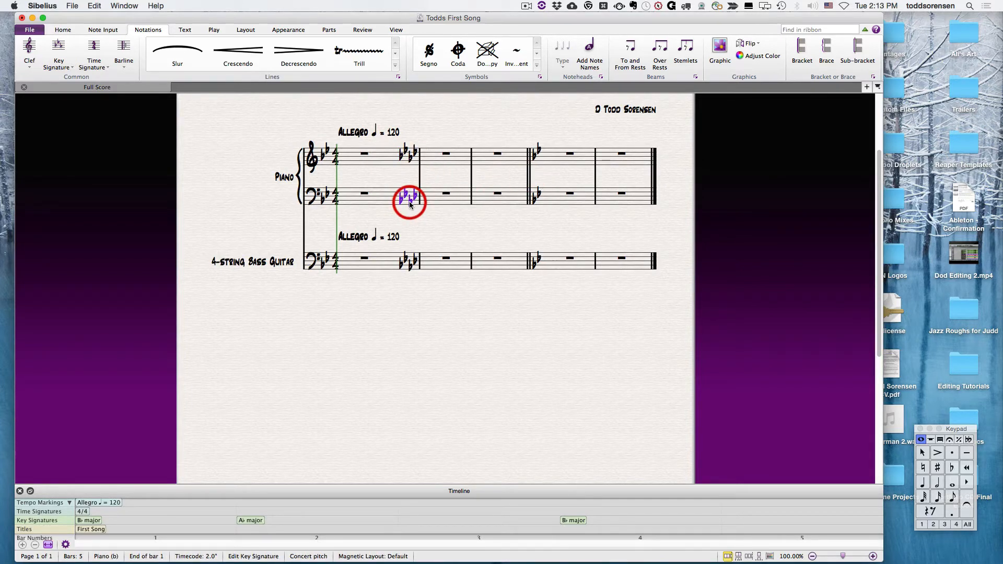
key("Delete")
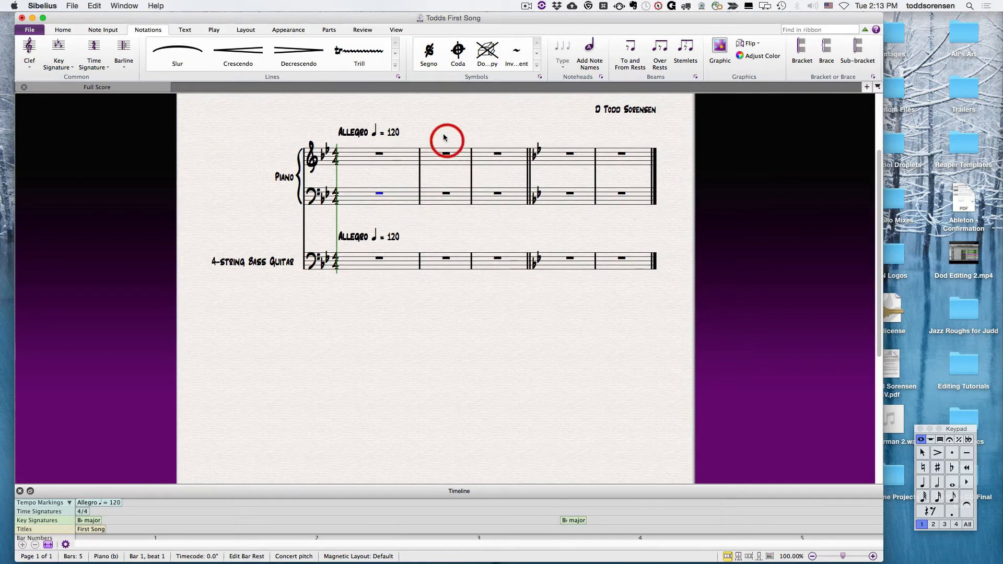
Step: Delete the Bb major key signature change at bar 4
left_click(431, 120)
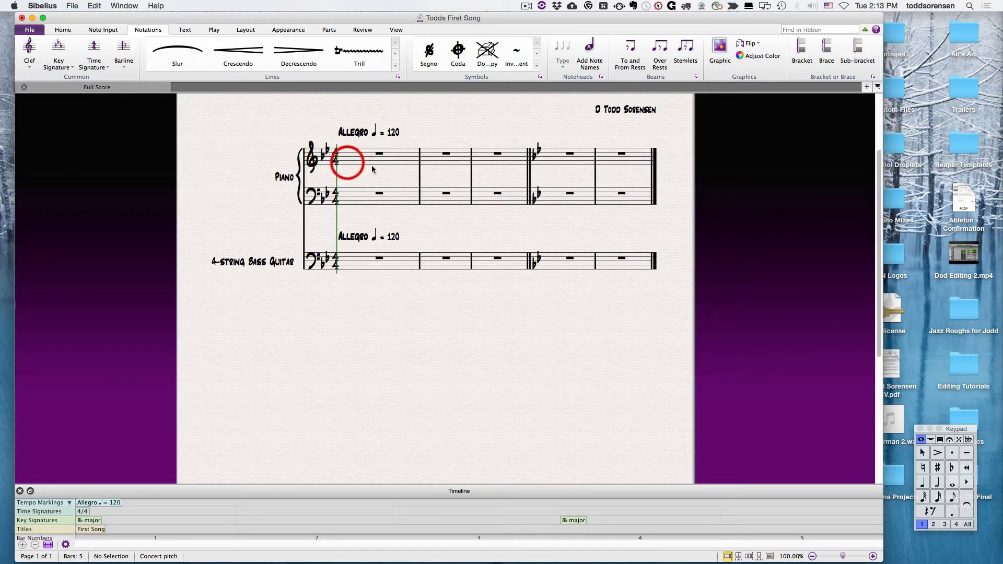
left_click(536, 159)
key("Delete")
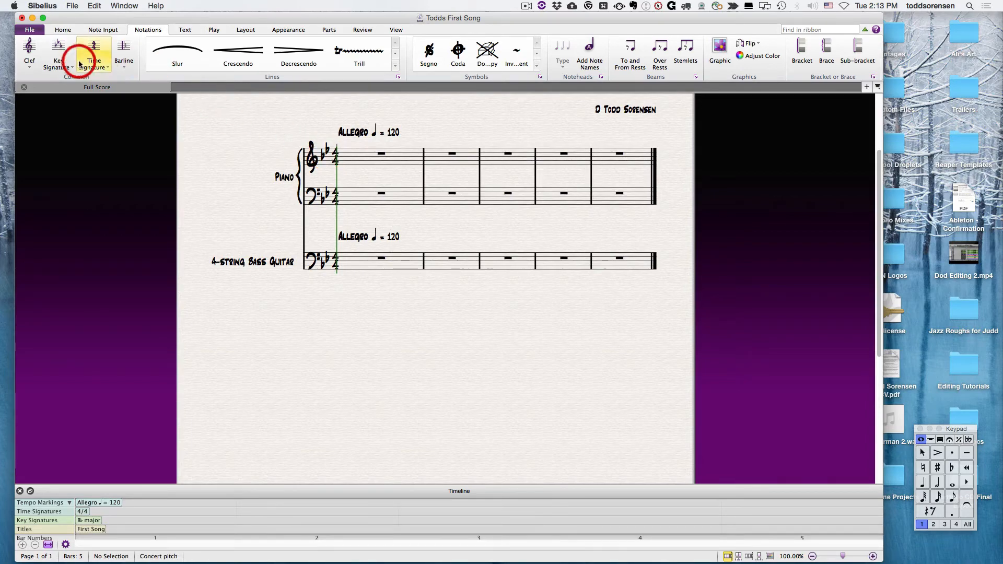
Step: Replace the opening key signature of the score with Atonal/No key
key("k")
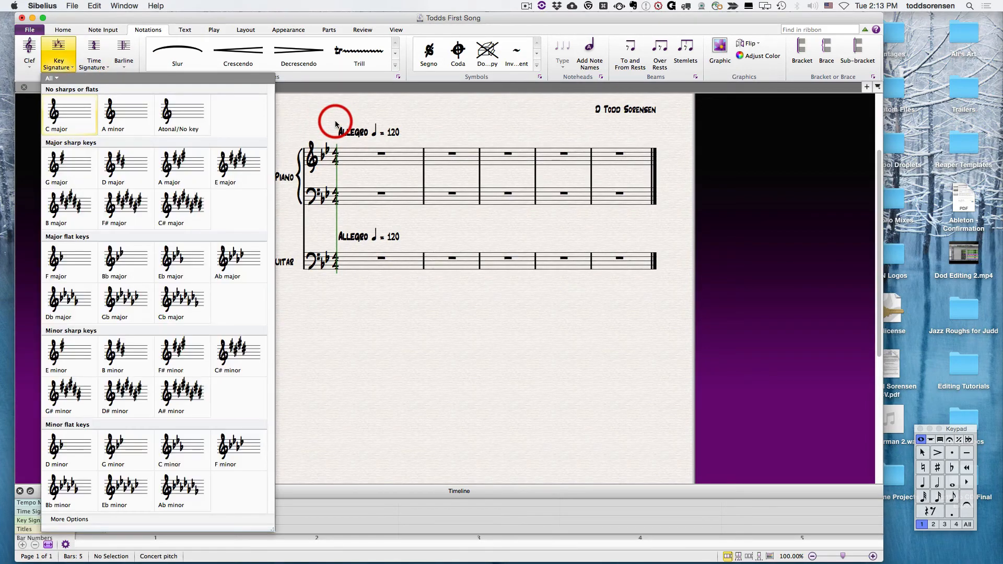
left_click(172, 118)
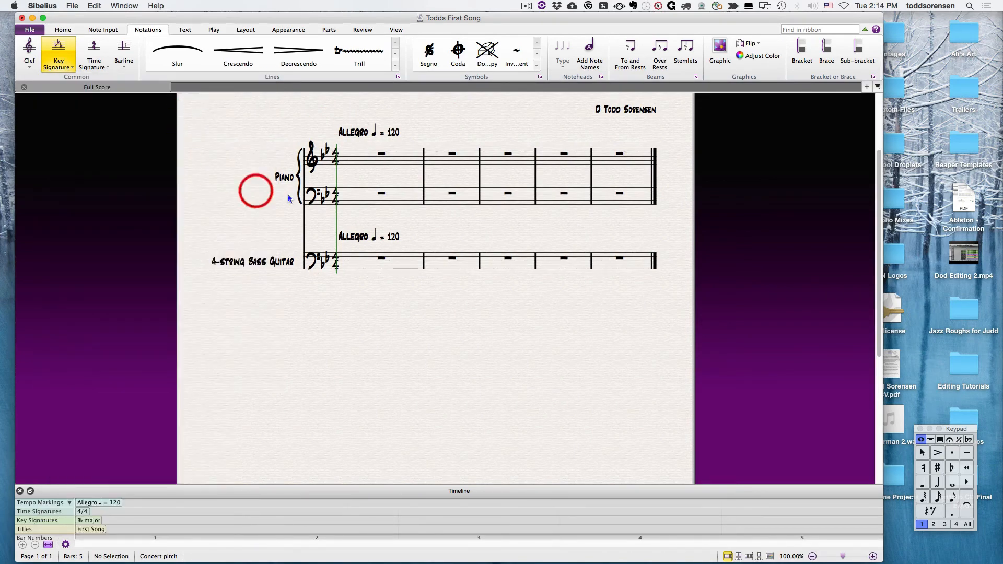
left_click(324, 155)
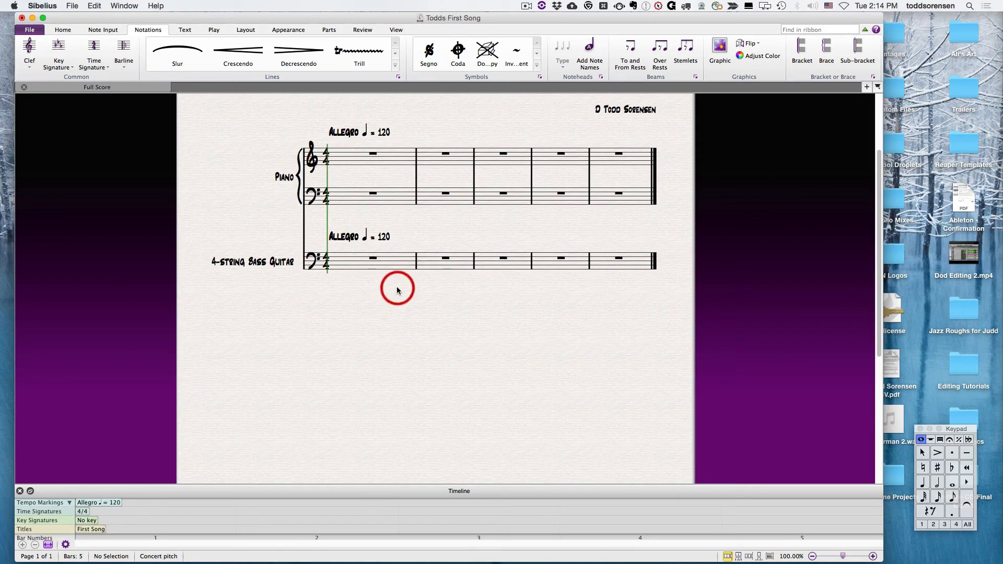